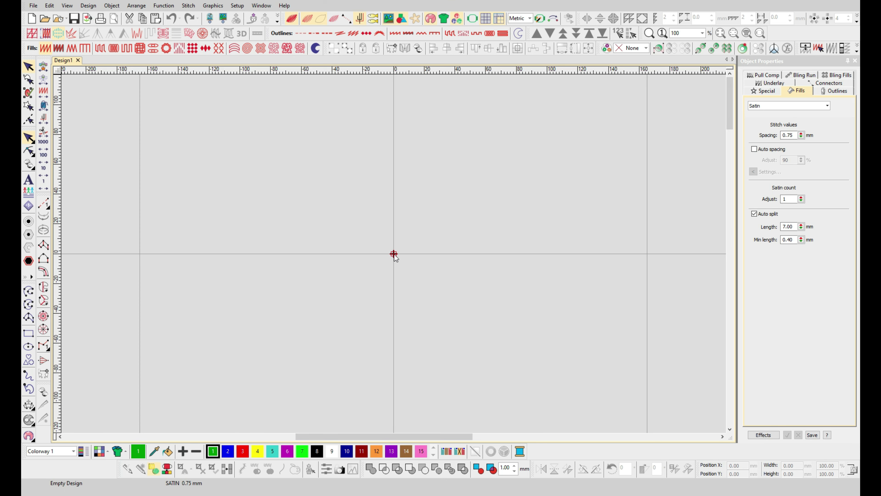
# Step: Undock the View toolbar and float it over the upper part of the design area
pyautogui.scroll(-2, 395, 257)
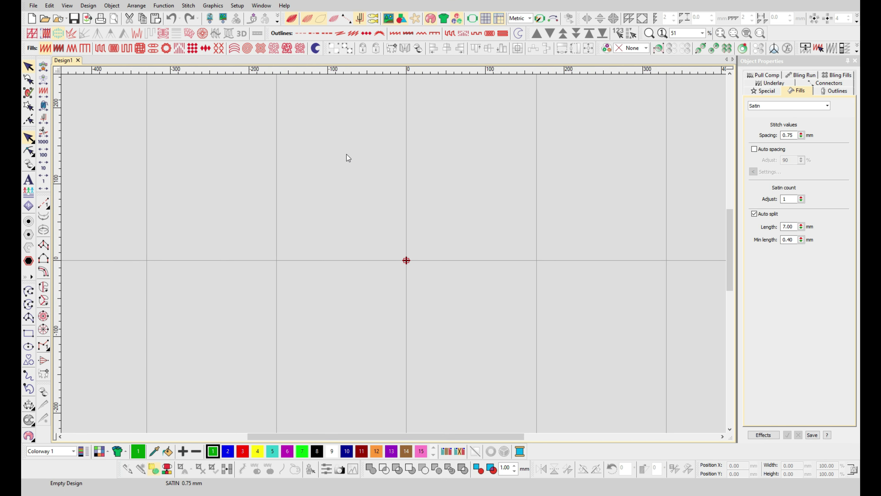
pyautogui.moveTo(291, 25); pyautogui.dragTo(289, 49)
pyautogui.moveTo(276, 136); pyautogui.dragTo(261, 95)
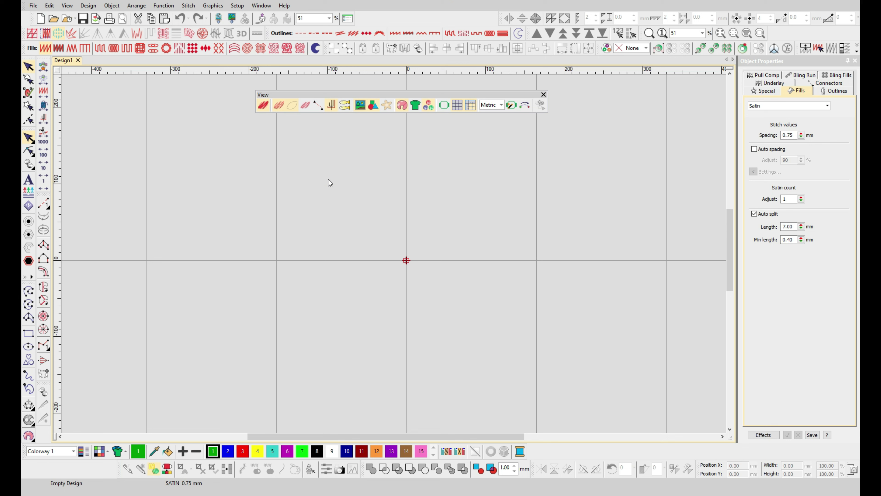
# Step: Hide the View toolbar and show it again from the list of available toolbars
pyautogui.rightClick(100, 464)
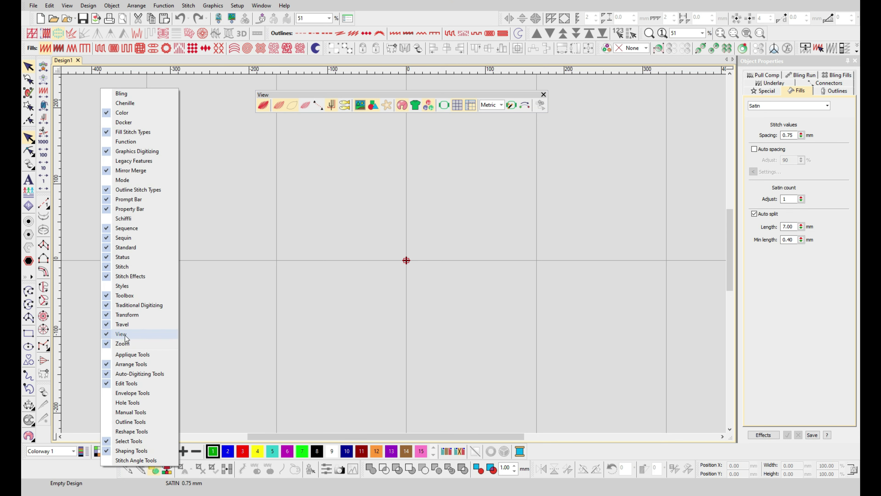
pyautogui.click(109, 335)
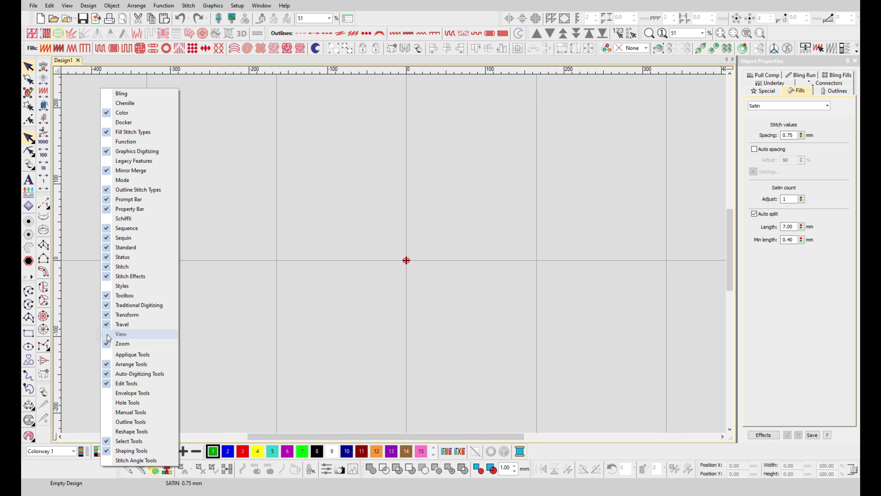
pyautogui.click(108, 335)
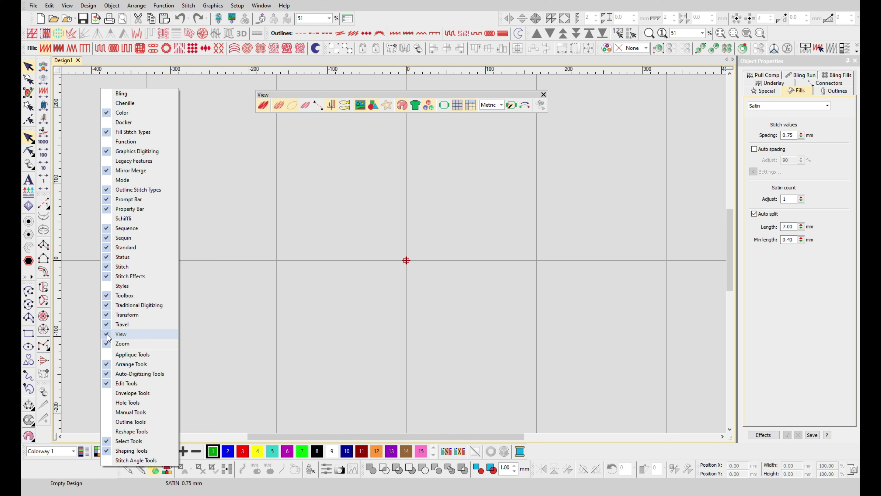
pyautogui.click(384, 139)
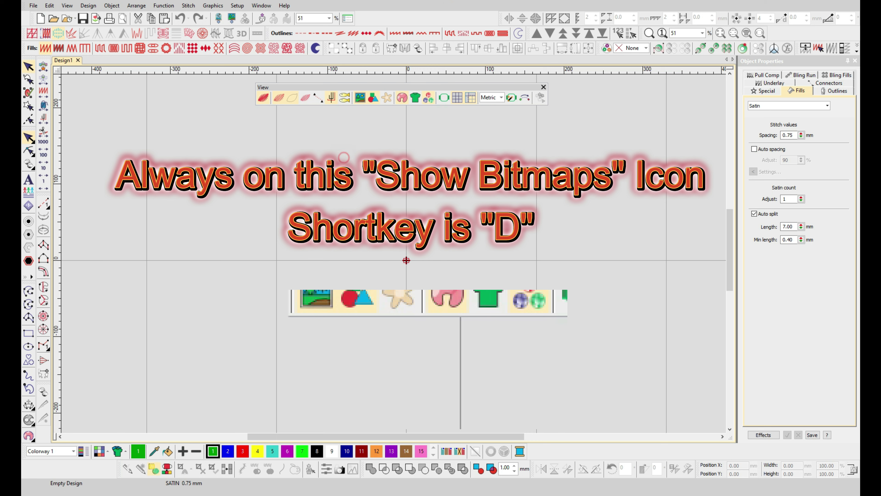
# Step: Start importing a graphic, browse to the Desktop folder and set the file type to All Graphic Files (*.*)
pyautogui.hotkey('ctrl', 'b')
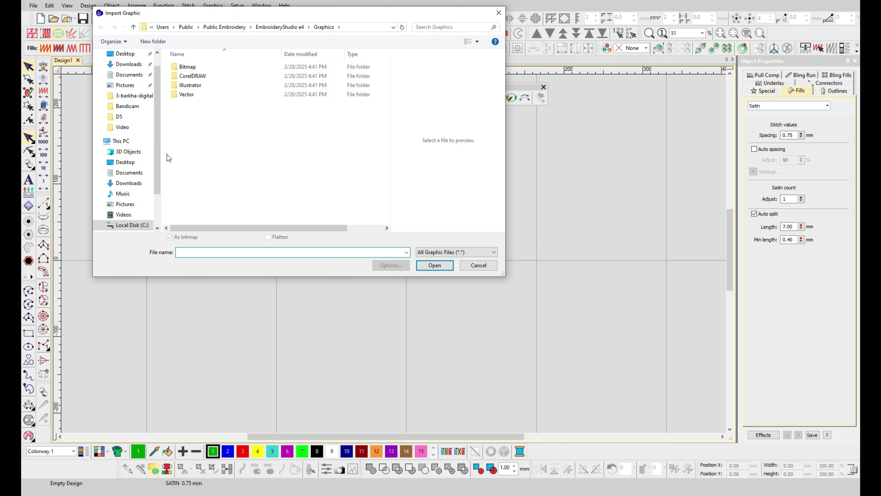
pyautogui.scroll(1, 128, 163)
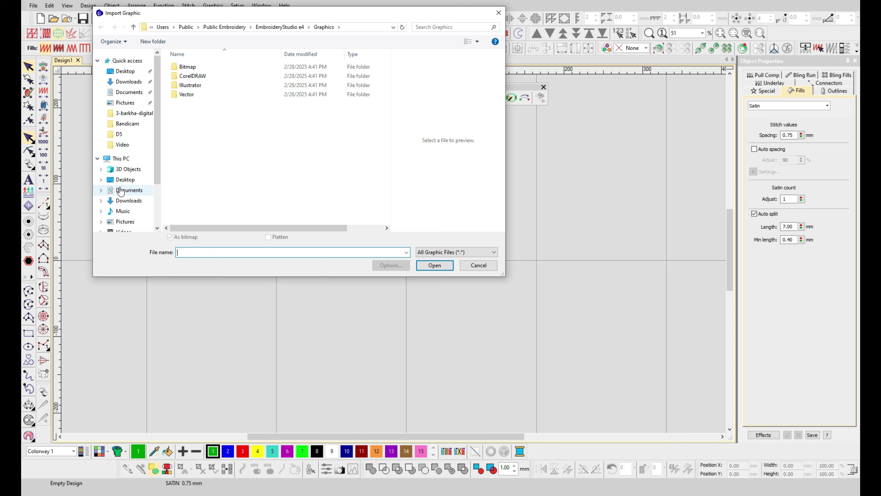
pyautogui.click(124, 179)
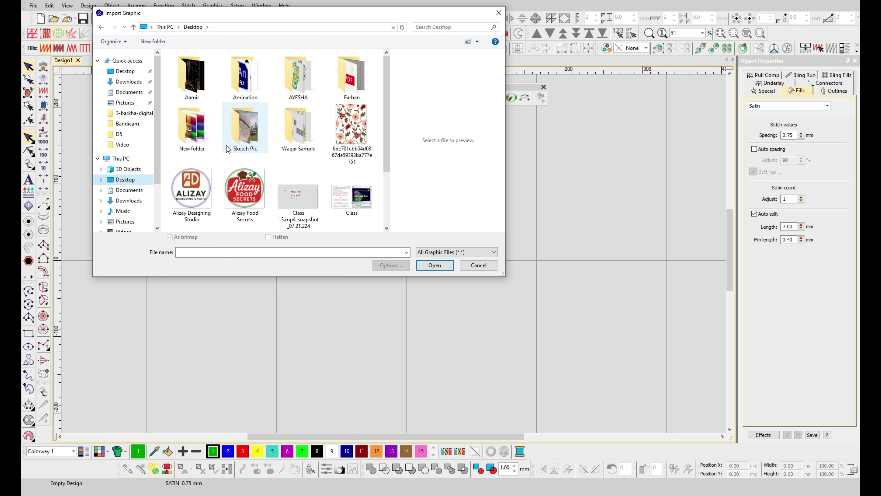
pyautogui.click(466, 255)
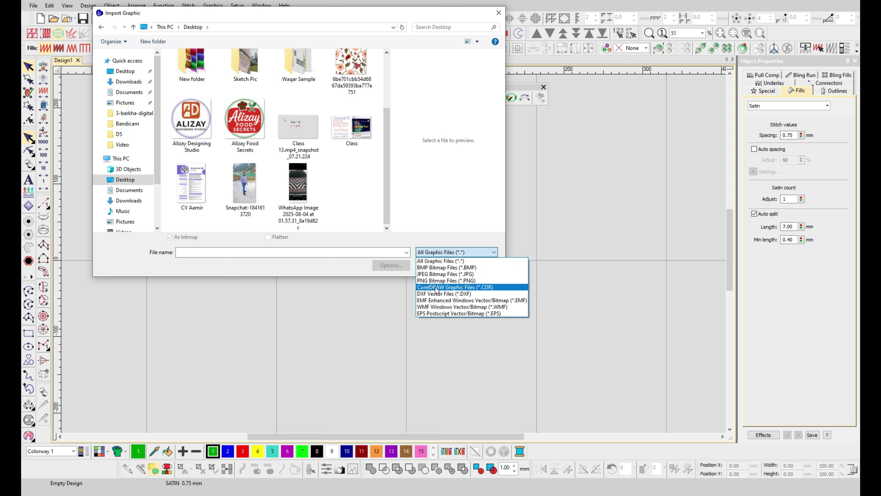
pyautogui.click(441, 262)
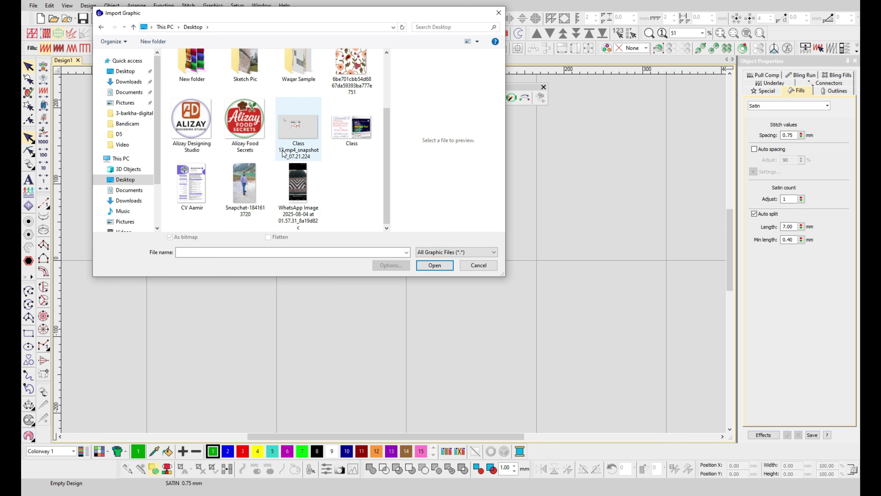
# Step: Import the floral pattern image 6be701cbb54d6867da59393ba777e751 from the Desktop folder into the design
pyautogui.scroll(2, 282, 149)
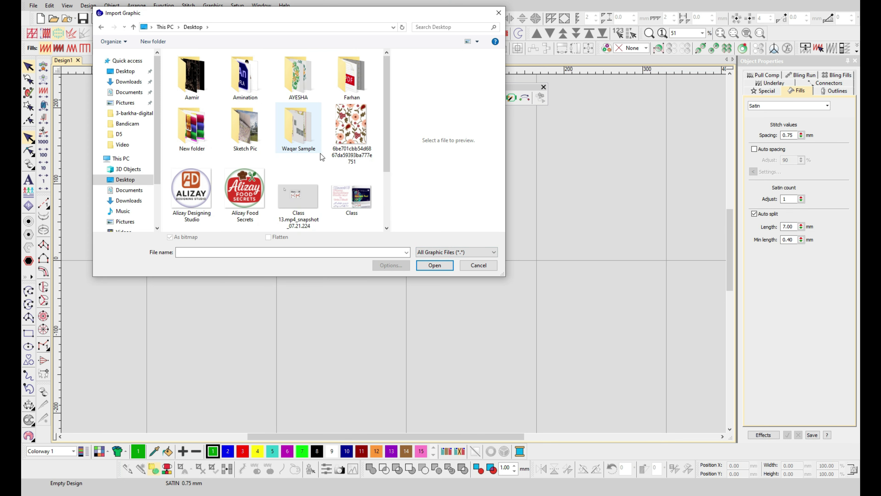
pyautogui.scroll(-2, 328, 154)
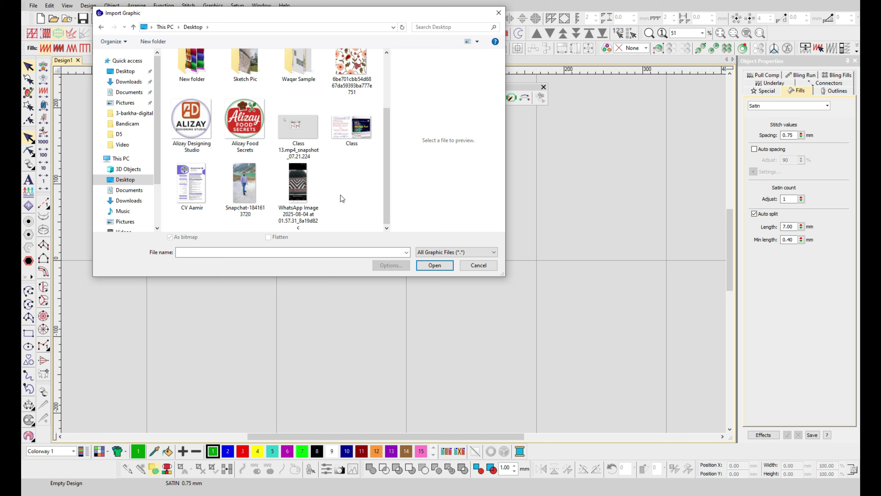
pyautogui.scroll(2, 329, 194)
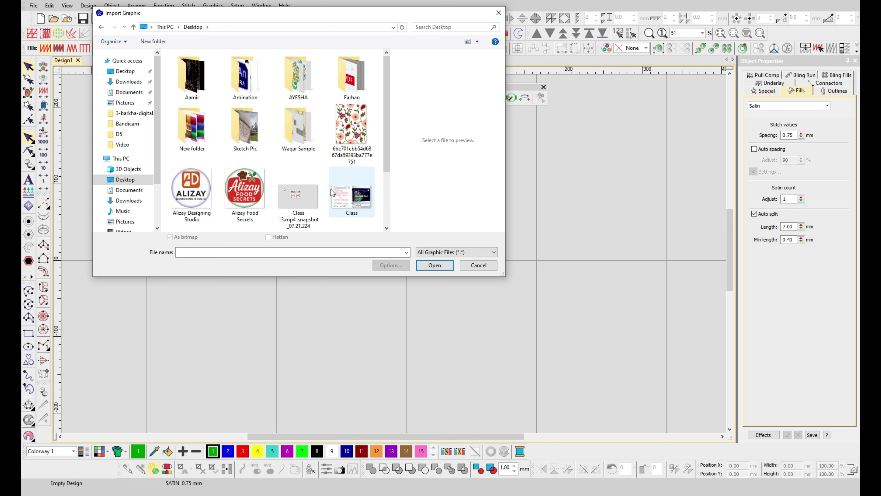
pyautogui.click(352, 136)
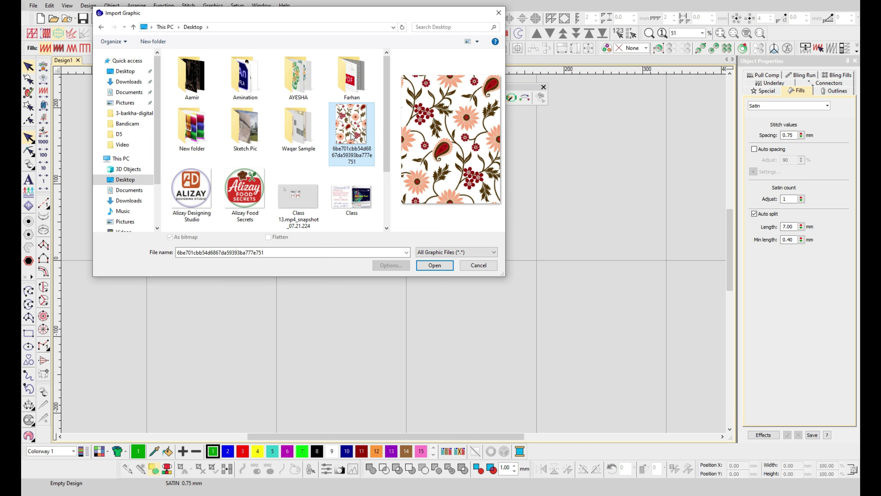
pyautogui.click(433, 268)
# Step: Move the imported floral bitmap slightly away from the design's centre and reposition it closer to the origin
pyautogui.scroll(3, 433, 272)
pyautogui.scroll(-7, 416, 266)
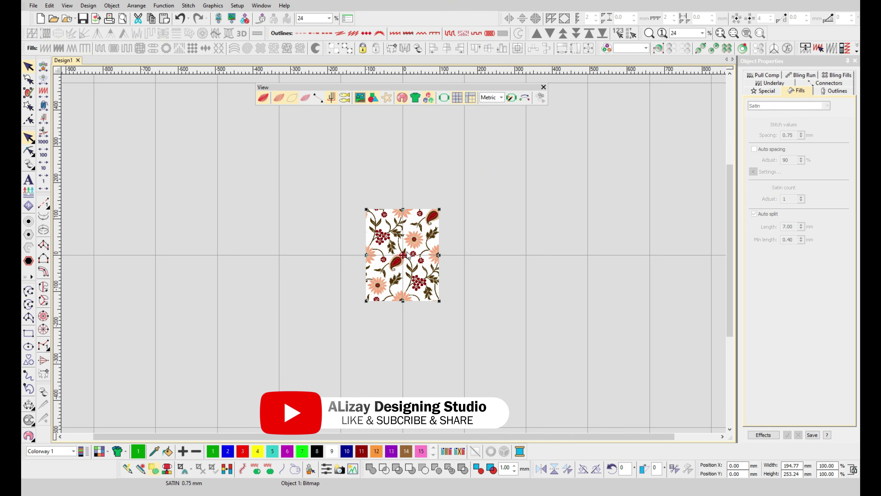
pyautogui.scroll(1, 396, 256)
pyautogui.scroll(3, 395, 253)
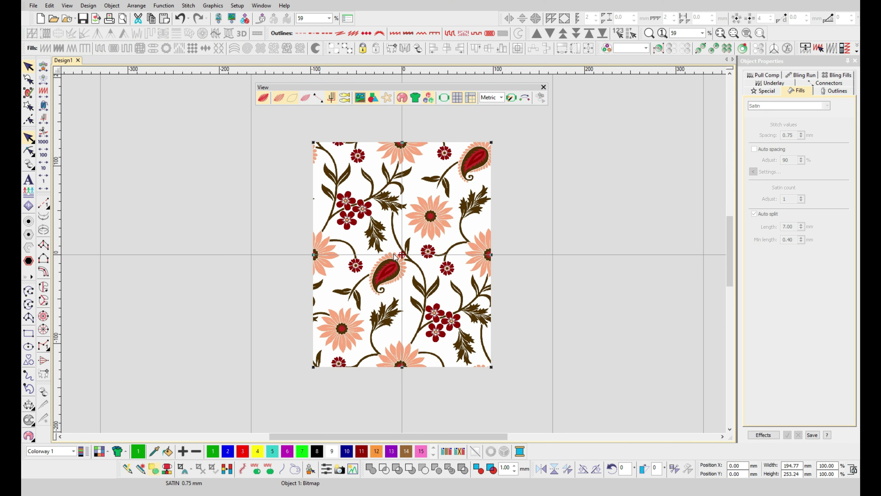
pyautogui.scroll(-2, 395, 257)
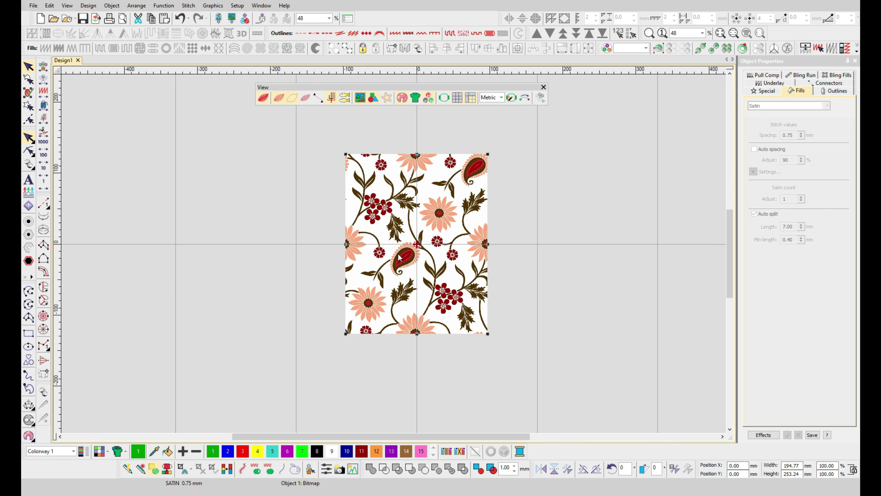
pyautogui.moveTo(538, 254); pyautogui.dragTo(418, 249)
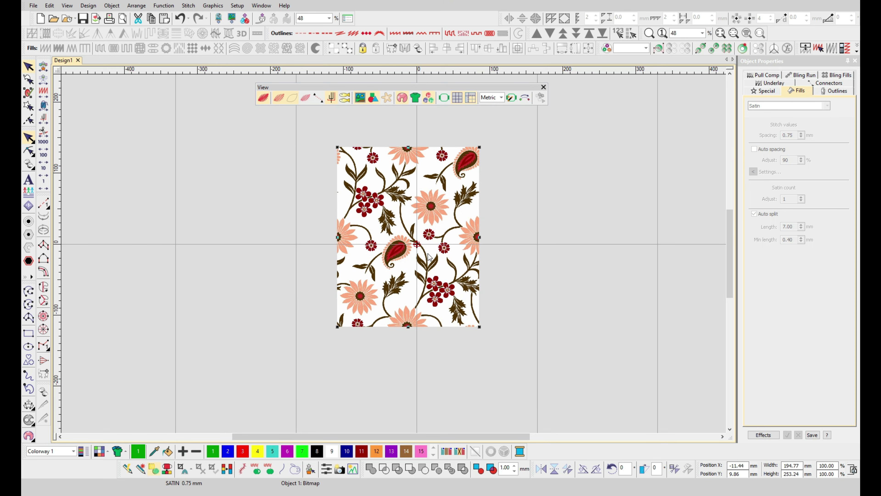
pyautogui.scroll(1, 418, 246)
pyautogui.moveTo(392, 213)
pyautogui.mouseDown()
pyautogui.moveTo(414, 212)
pyautogui.moveTo(398, 227)
pyautogui.mouseUp()
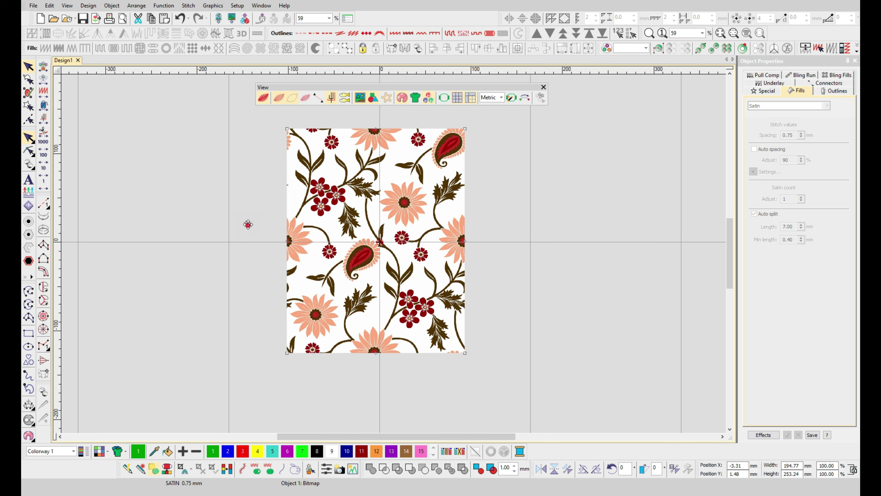
# Step: Rotate the floral bitmap clockwise about its upper-left corner, and undo the rotation
pyautogui.click(285, 130)
pyautogui.moveTo(466, 352); pyautogui.dragTo(368, 380)
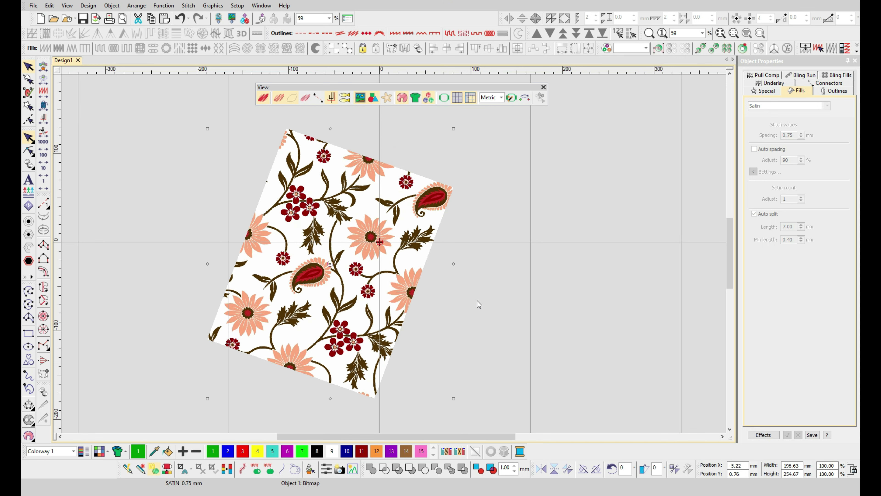
pyautogui.hotkey('ctrl', 'z')
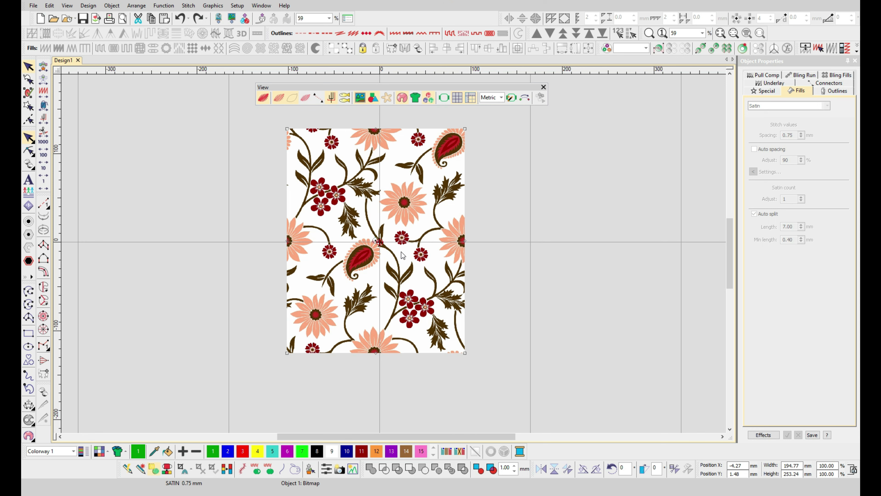
pyautogui.scroll(-2, 403, 255)
pyautogui.scroll(1, 399, 257)
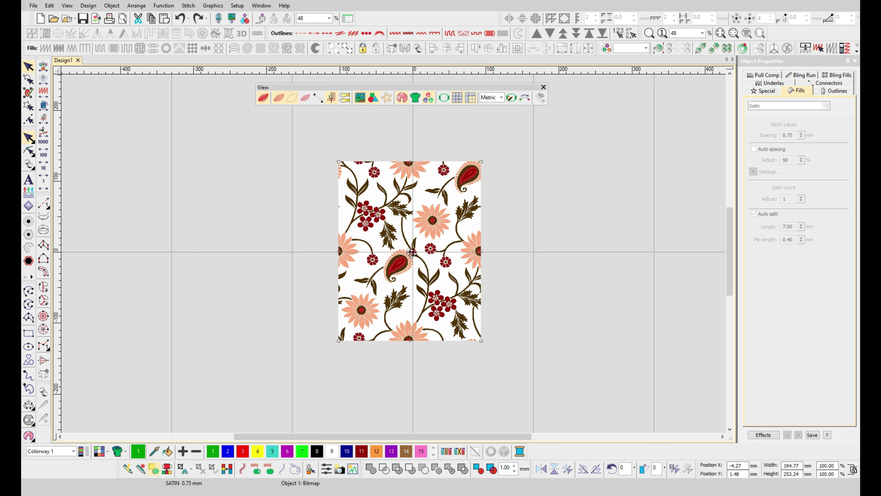
pyautogui.scroll(1, 412, 253)
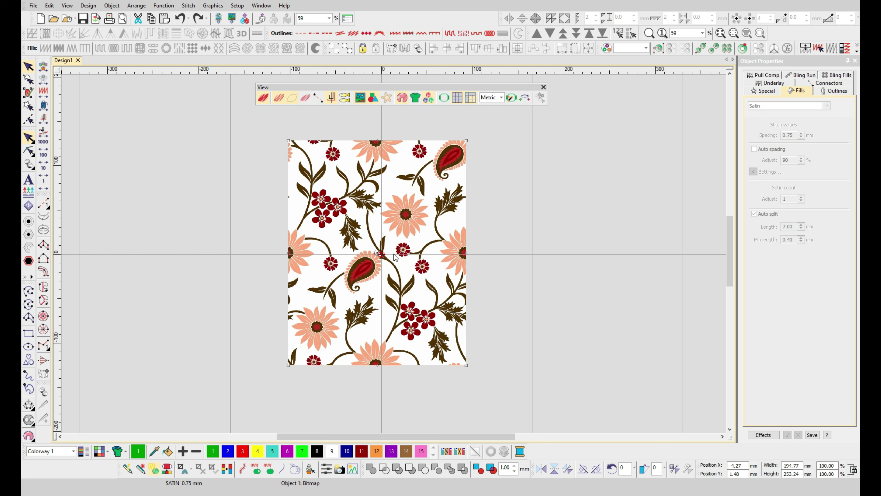
pyautogui.hotkey('shift', 'z')
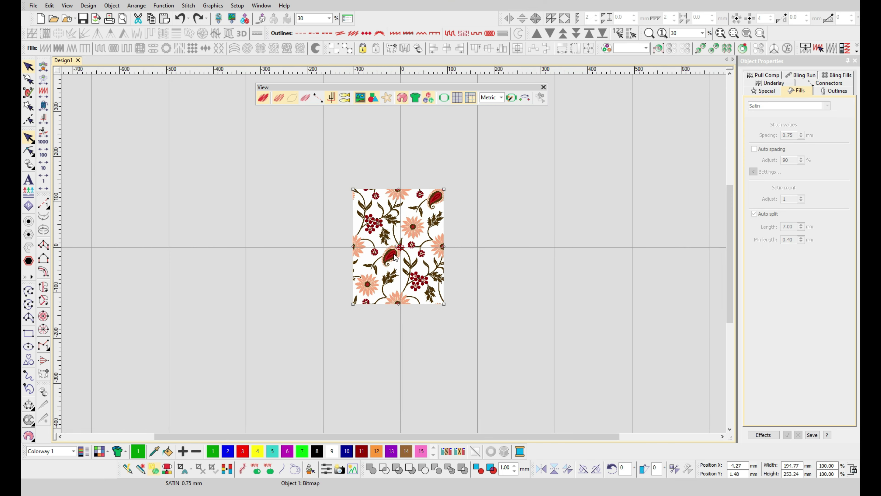
pyautogui.scroll(1, 396, 257)
pyautogui.click(479, 263)
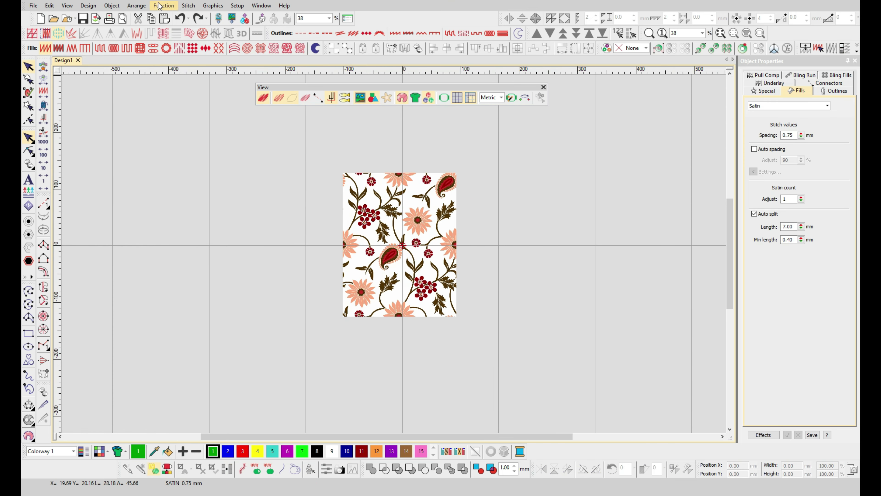
# Step: Open the Import Graphic dialog at the Desktop folder and cancel it without importing anything
pyautogui.click(218, 8)
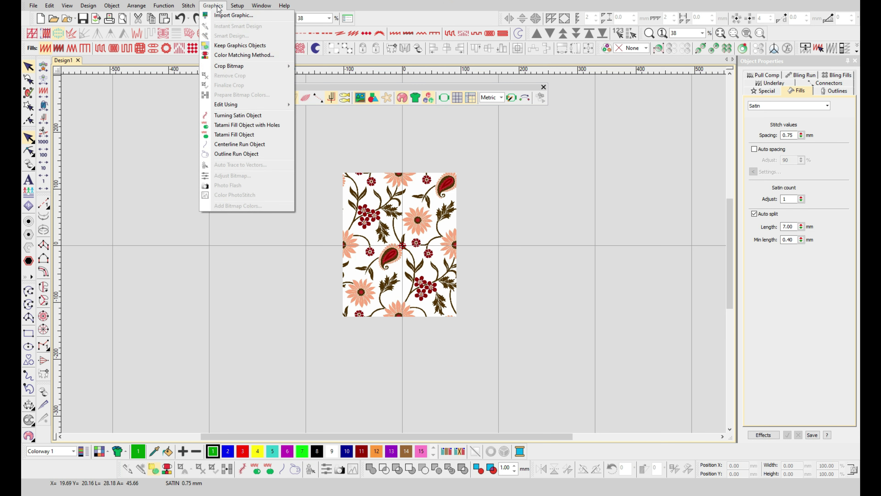
pyautogui.click(232, 17)
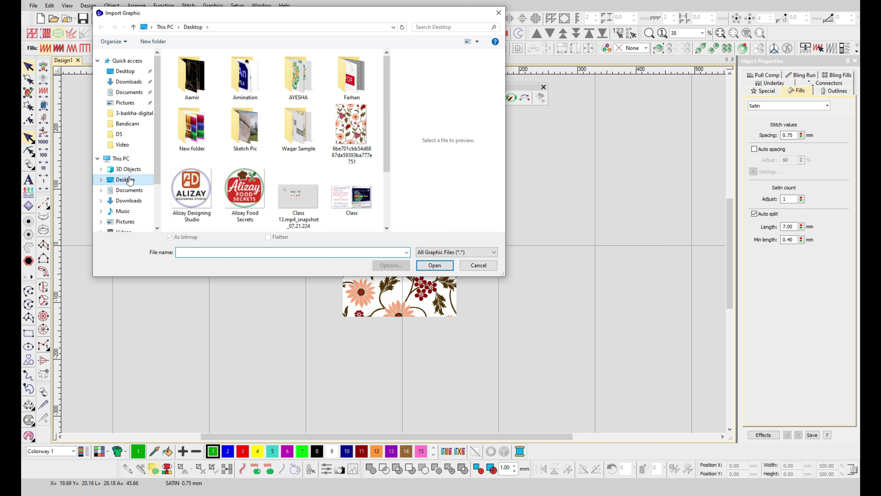
pyautogui.scroll(-2, 132, 180)
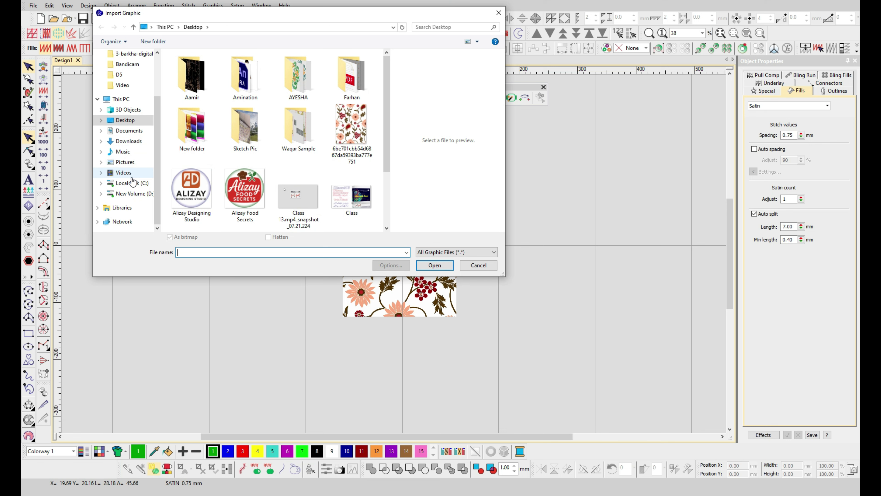
pyautogui.scroll(1, 131, 180)
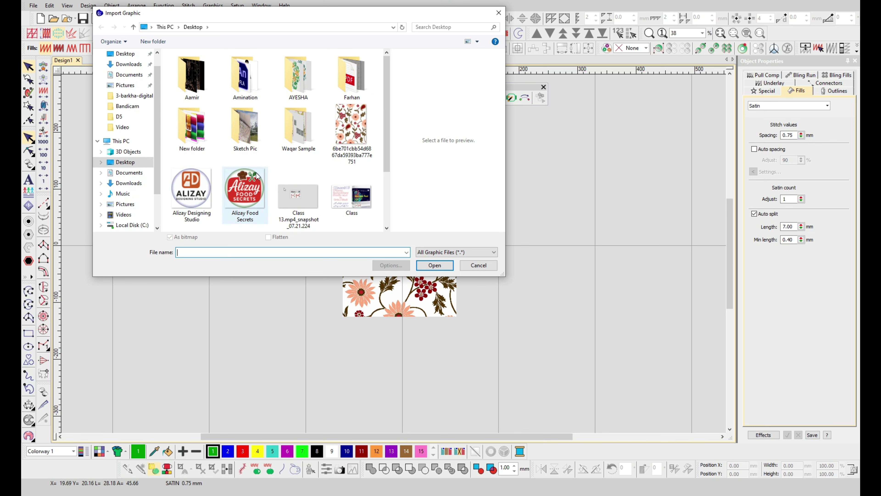
pyautogui.click(487, 262)
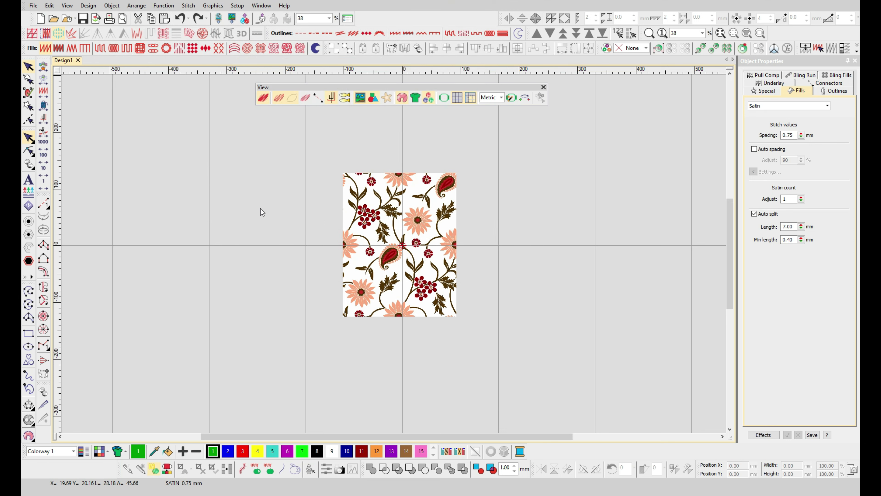
# Step: Select the floral bitmap and delete it from the design
pyautogui.scroll(1, 370, 261)
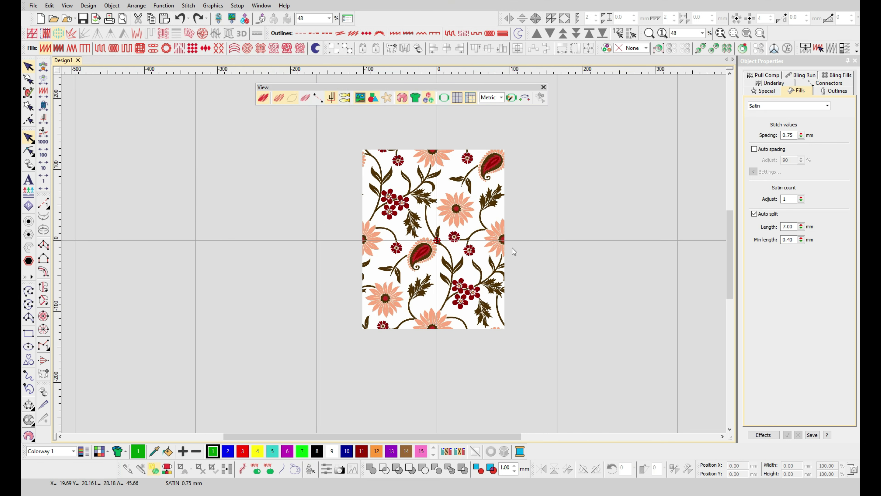
pyautogui.click(437, 256)
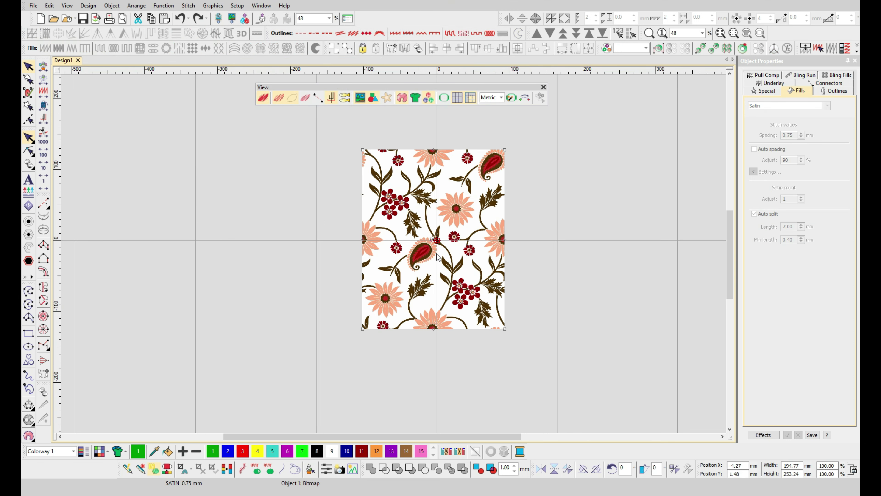
pyautogui.press('Delete')
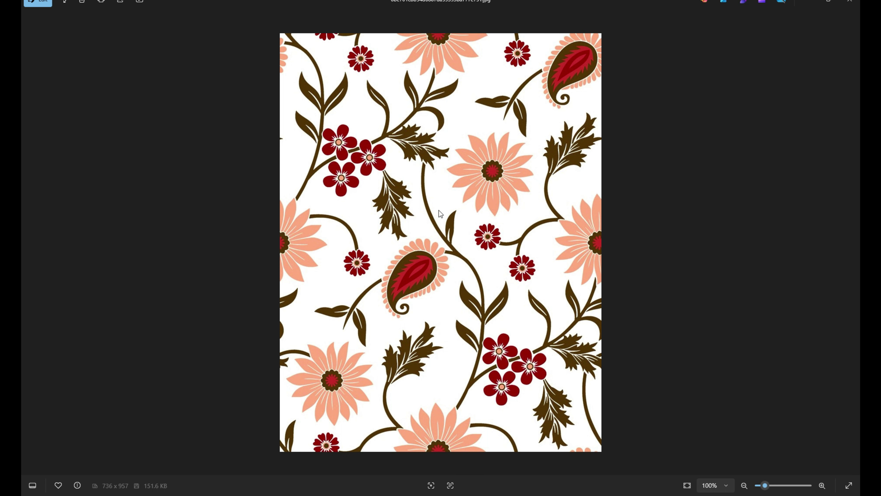
# Step: Copy the floral pattern image to the clipboard from the image viewer
pyautogui.press('Right')
pyautogui.press('Left')
pyautogui.rightClick(406, 133)
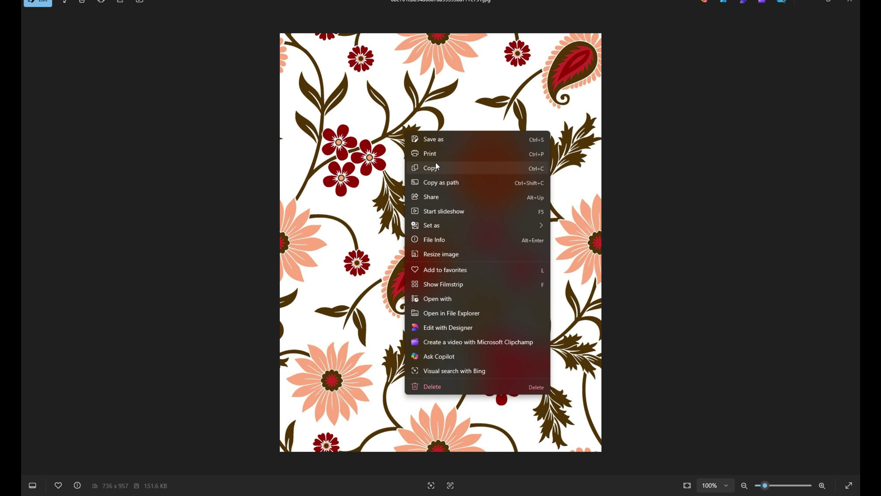
pyautogui.click(437, 170)
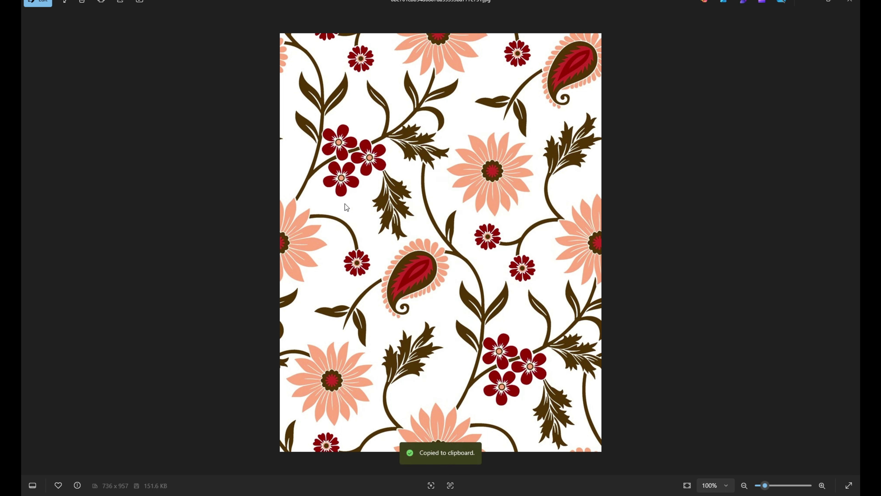
# Step: Switch to the embroidery software, paste the copied floral image into the design and move it roughly onto the origin
pyautogui.hotkey('alt', 'Tab')
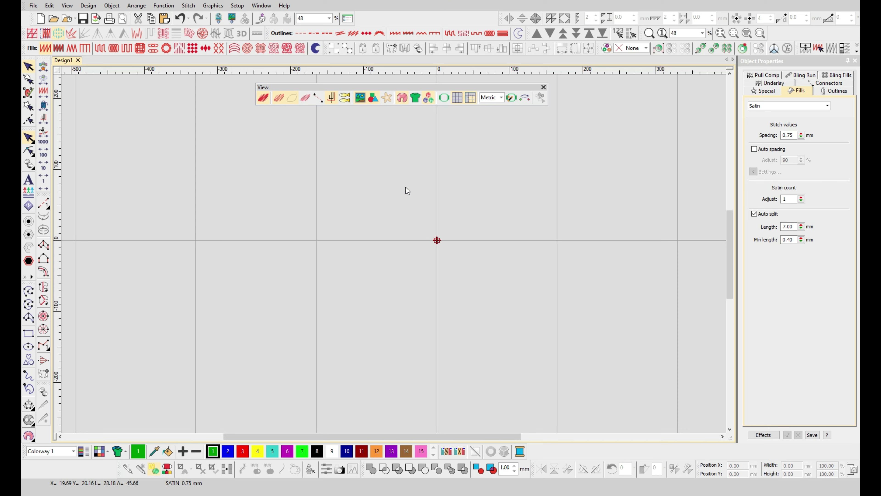
pyautogui.hotkey('ctrl', 'v')
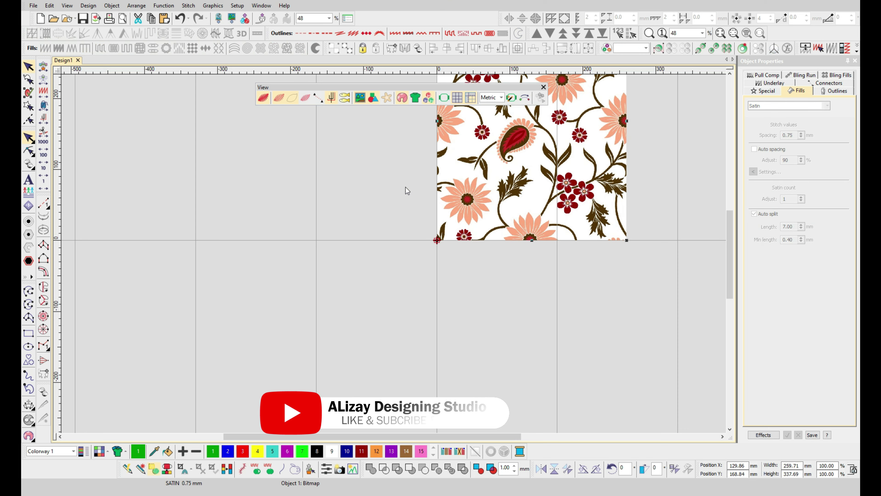
pyautogui.moveTo(523, 154); pyautogui.dragTo(423, 280)
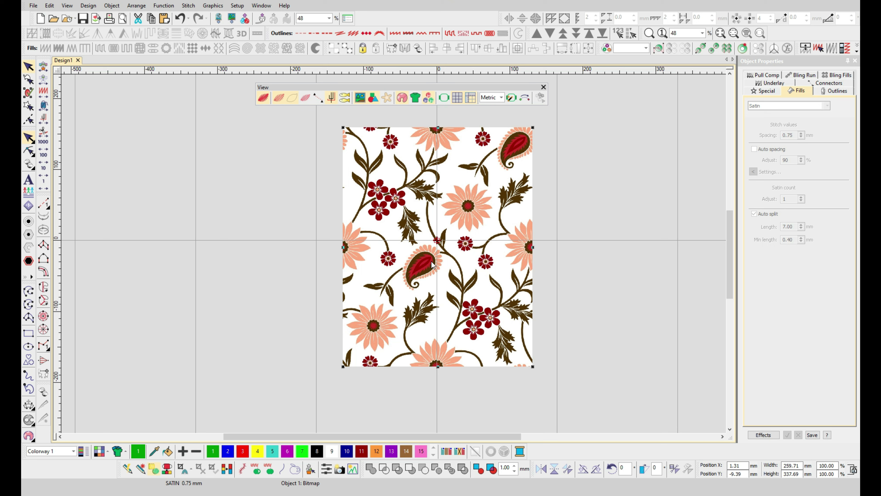
pyautogui.click(292, 268)
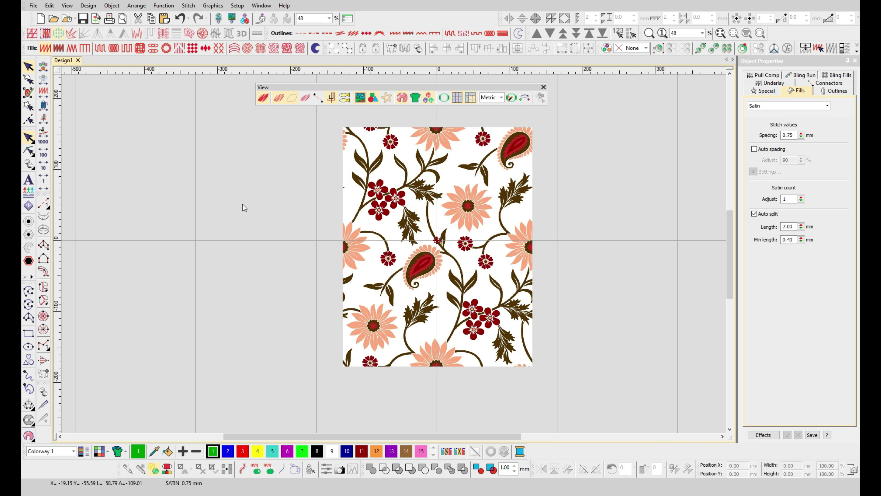
# Step: Paste a second copy of the floral bitmap, place it beside the first one, and delete that copy
pyautogui.click(33, 6)
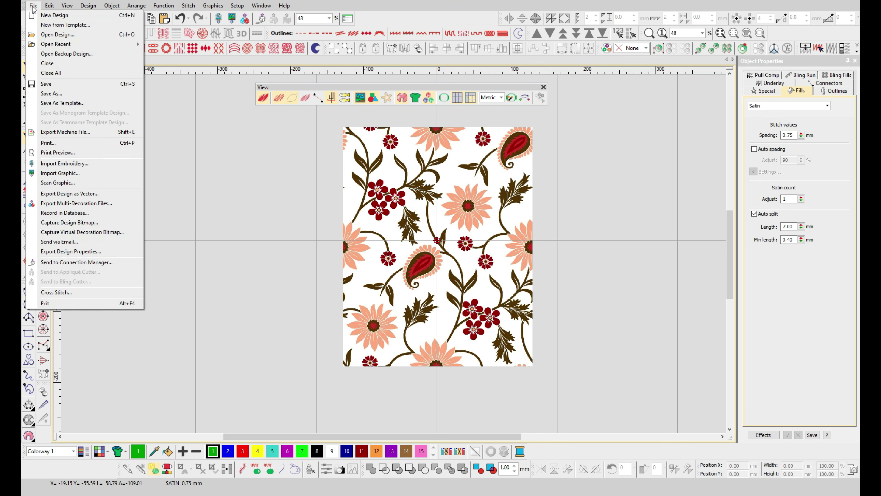
pyautogui.moveTo(50, 5)
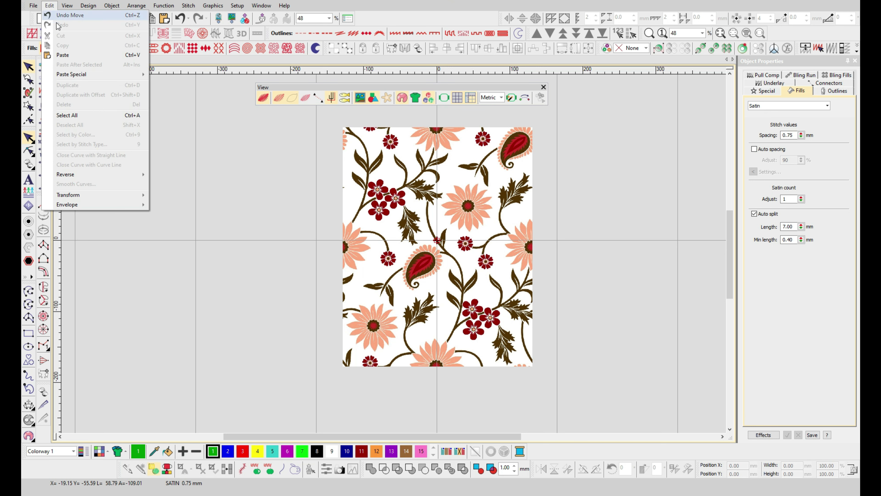
pyautogui.click(80, 59)
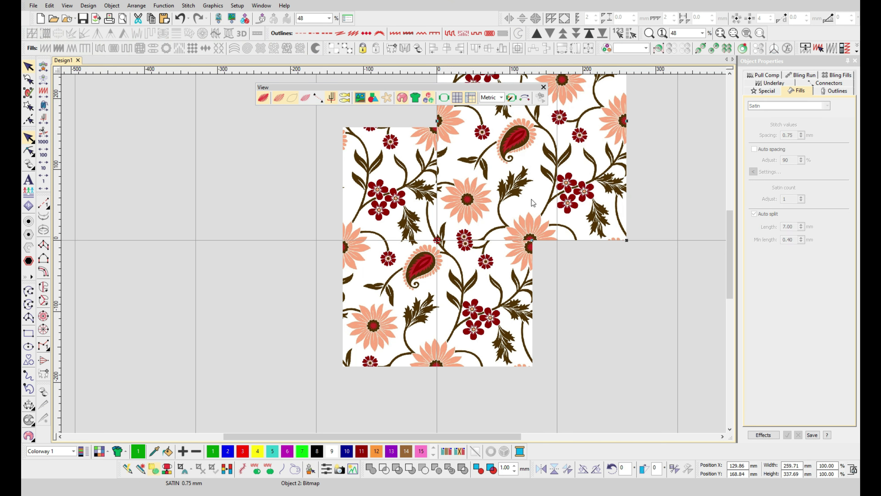
pyautogui.moveTo(351, 324); pyautogui.dragTo(309, 292)
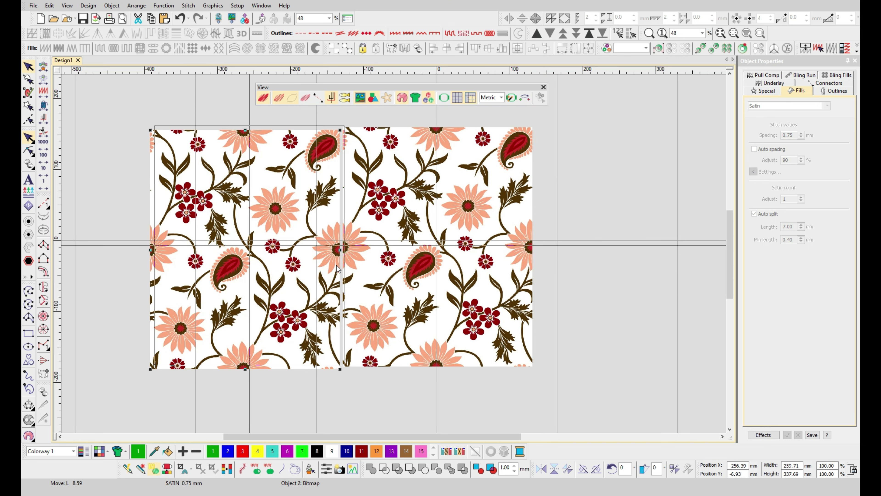
pyautogui.moveTo(326, 279); pyautogui.dragTo(301, 280)
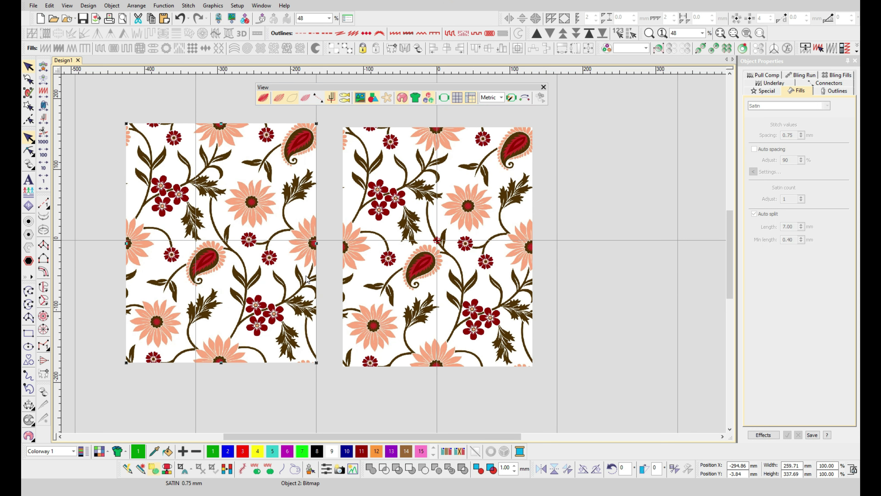
pyautogui.press('Delete')
# Step: Select the remaining floral bitmap and shift it slightly left and down, to about X -29.52, Y -17.10 mm
pyautogui.scroll(-2, 399, 262)
pyautogui.click(454, 259)
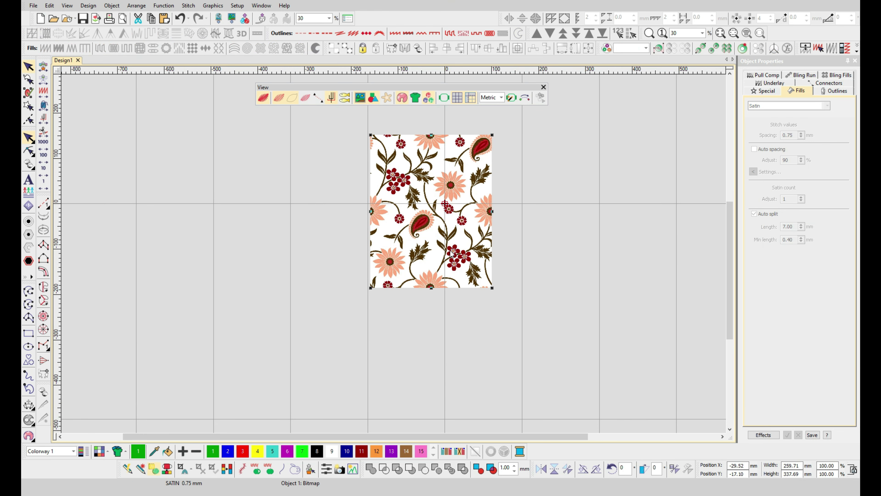
pyautogui.scroll(1, 396, 258)
pyautogui.scroll(-2, 395, 258)
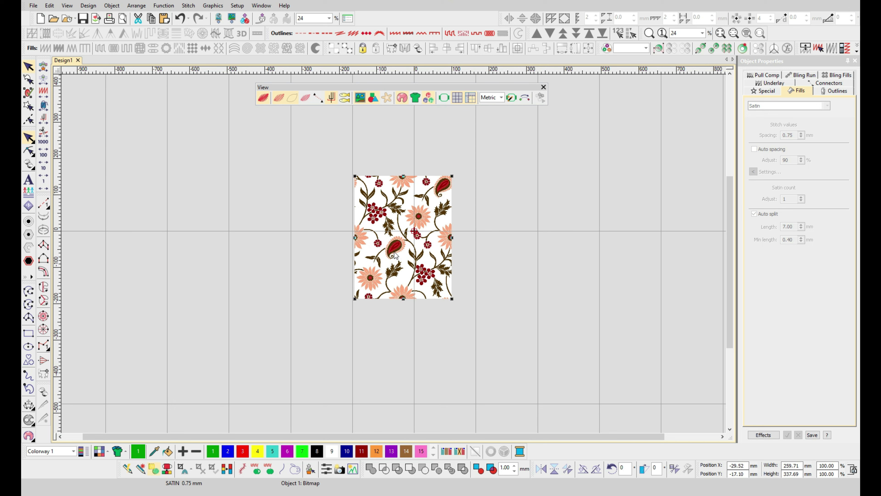
pyautogui.scroll(2, 395, 257)
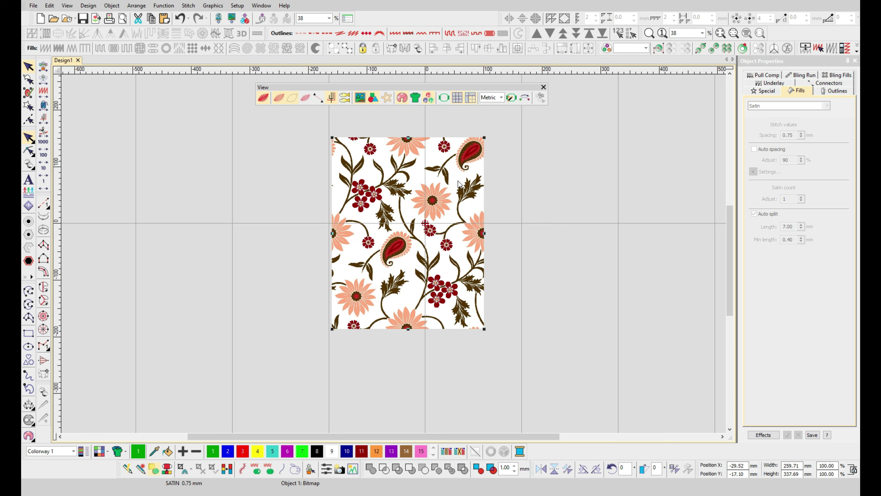
# Step: Try to resize the floral bitmap from its upper-right corner, undo the change, and reselect the bitmap
pyautogui.moveTo(485, 149); pyautogui.dragTo(517, 125)
pyautogui.hotkey('ctrl', 'z')
pyautogui.click(261, 288)
pyautogui.click(385, 251)
pyautogui.click(211, 6)
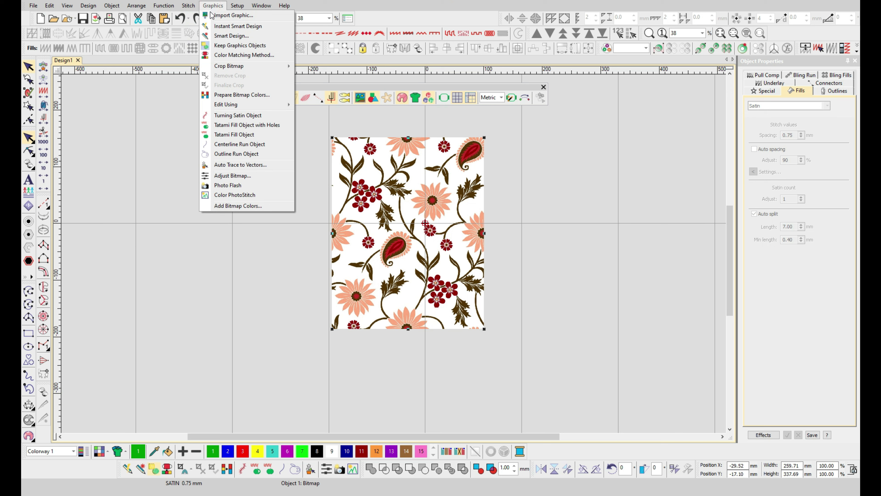
pyautogui.click(162, 270)
pyautogui.click(384, 171)
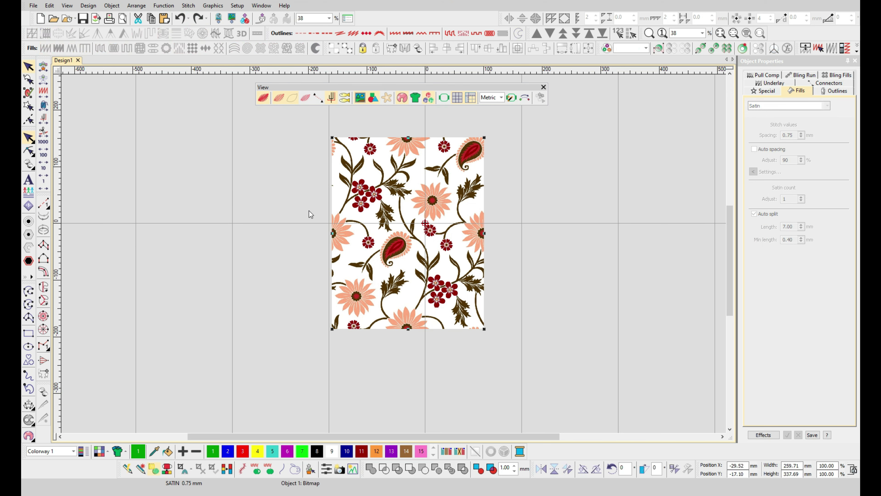
# Step: Crop the floral bitmap with the Any Shape option, tracing a closed outline around the large peach flower just above the origin
pyautogui.click(213, 6)
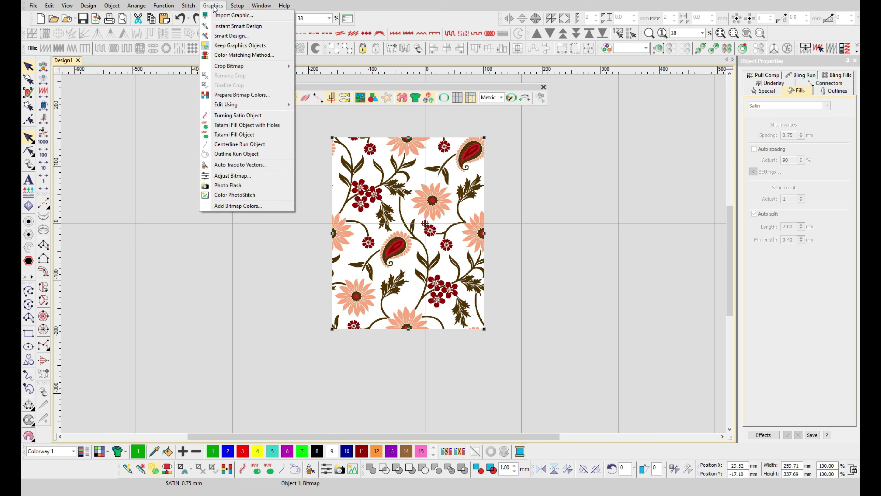
pyautogui.moveTo(227, 68)
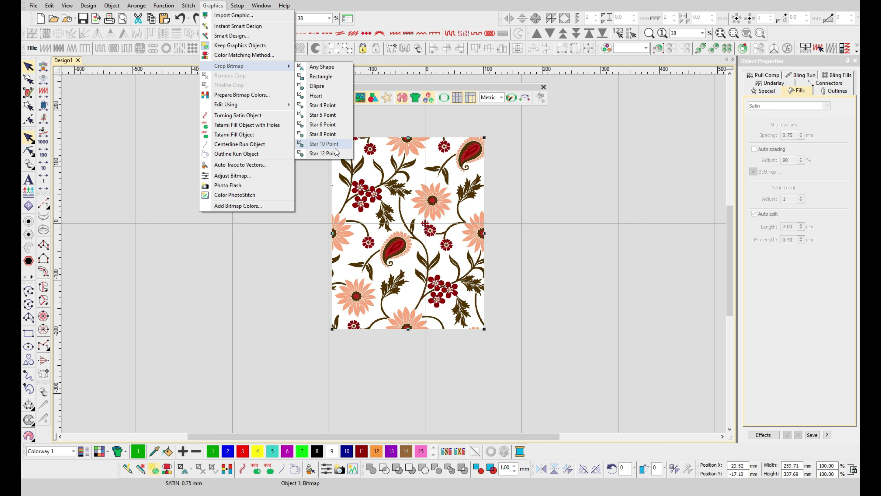
pyautogui.click(331, 68)
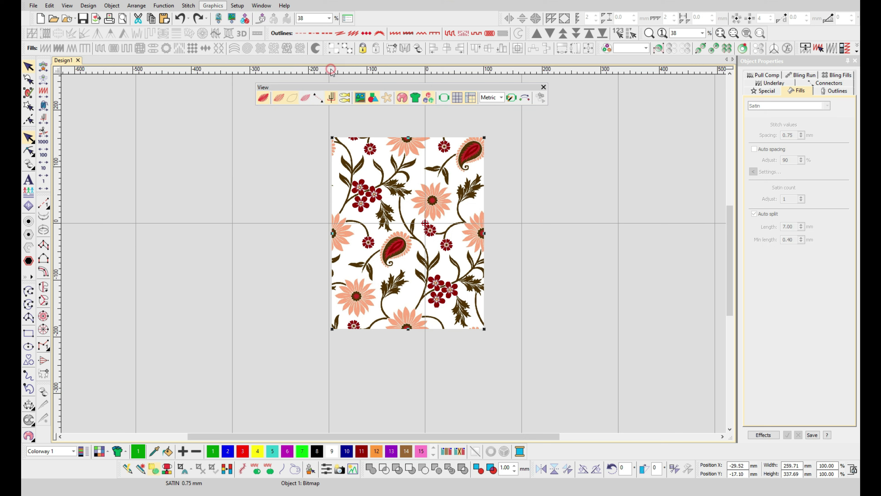
pyautogui.scroll(4, 397, 222)
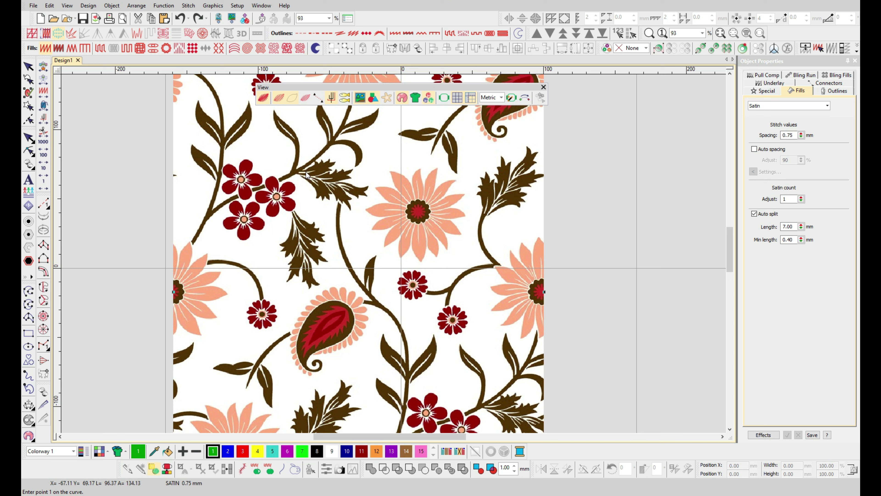
pyautogui.click(357, 238)
pyautogui.click(359, 204)
pyautogui.click(371, 194)
pyautogui.click(375, 181)
pyautogui.click(384, 158)
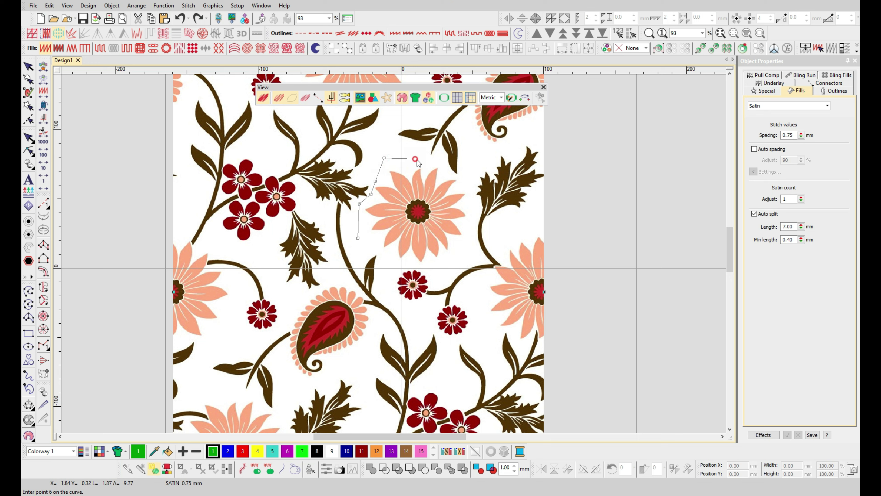
pyautogui.click(416, 158)
pyautogui.click(438, 162)
pyautogui.click(443, 170)
pyautogui.click(454, 175)
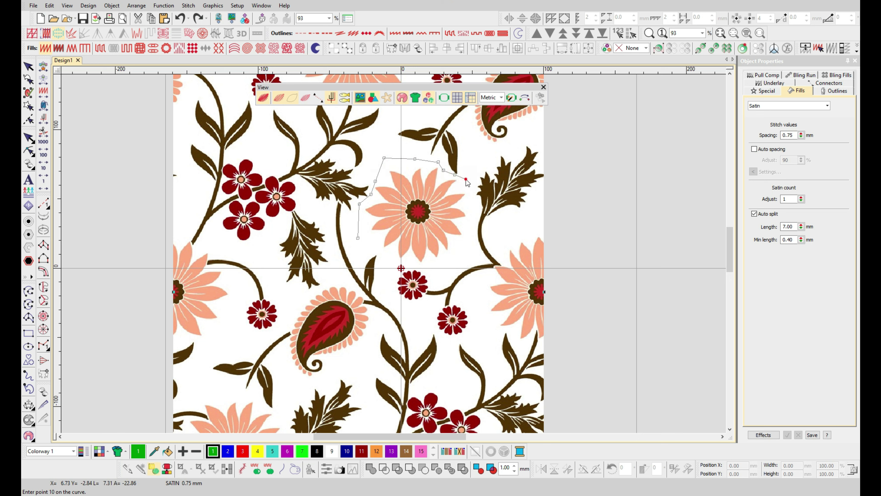
pyautogui.click(465, 178)
pyautogui.click(468, 191)
pyautogui.click(471, 207)
pyautogui.click(471, 226)
pyautogui.click(466, 246)
pyautogui.click(456, 262)
pyautogui.click(441, 266)
pyautogui.click(420, 268)
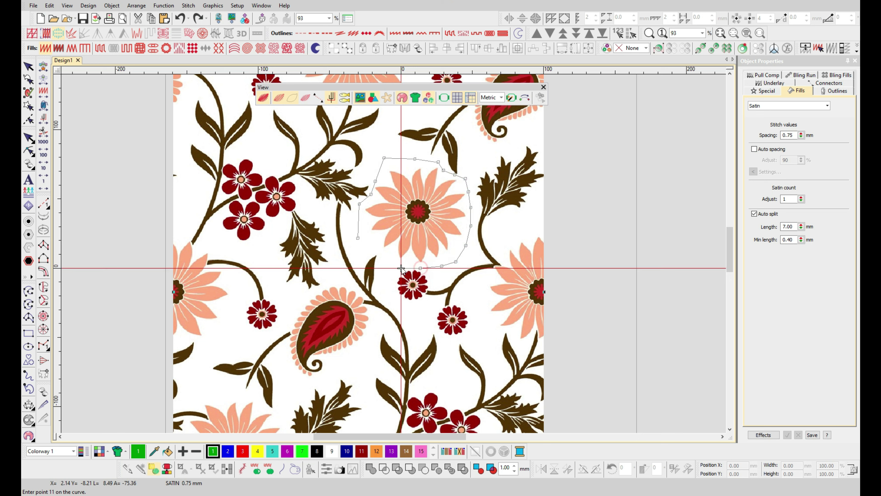
pyautogui.click(401, 268)
pyautogui.click(378, 251)
pyautogui.click(367, 242)
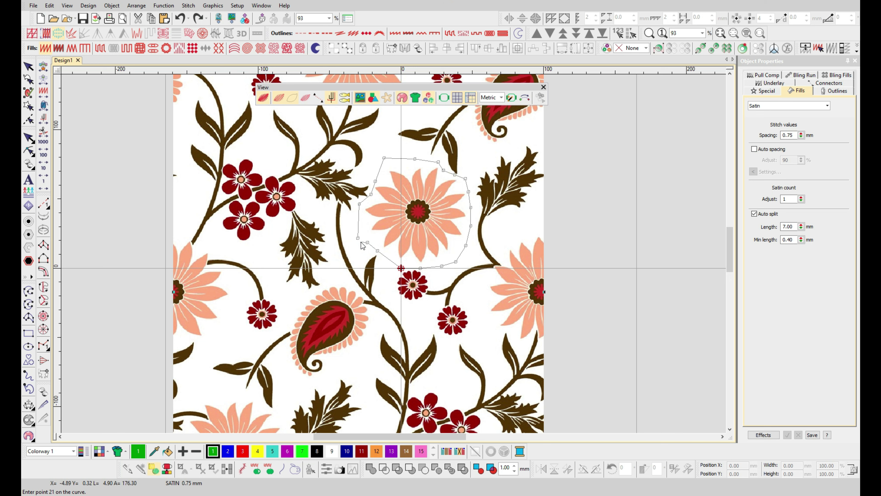
pyautogui.press('Return')
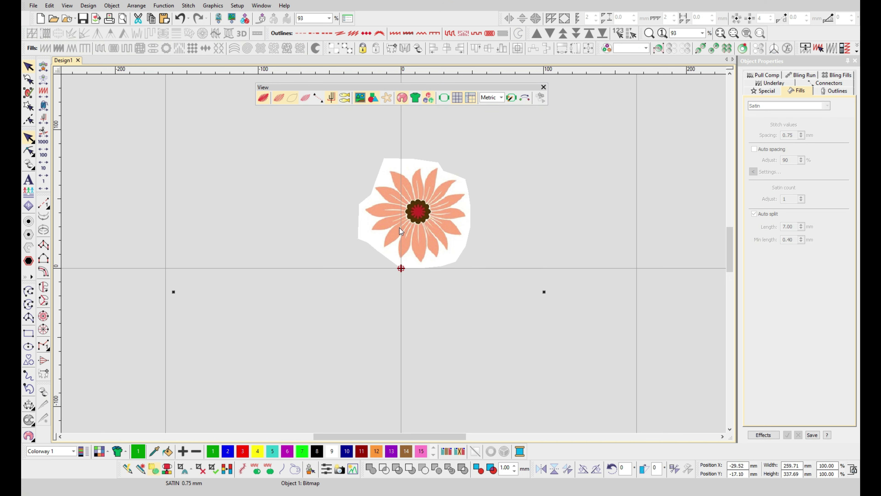
# Step: Examine the cropped flower and compare it with the extent of the bitmap's selection handles
pyautogui.scroll(-3, 399, 227)
pyautogui.scroll(1, 403, 247)
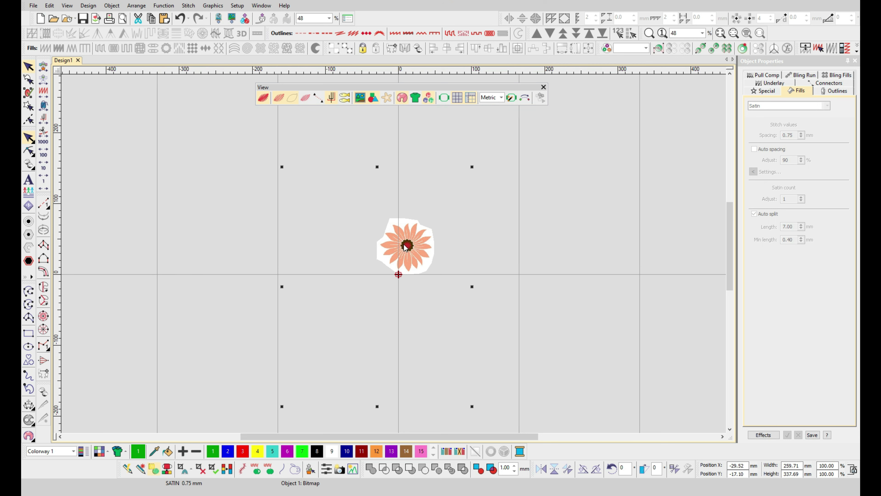
pyautogui.scroll(2, 405, 250)
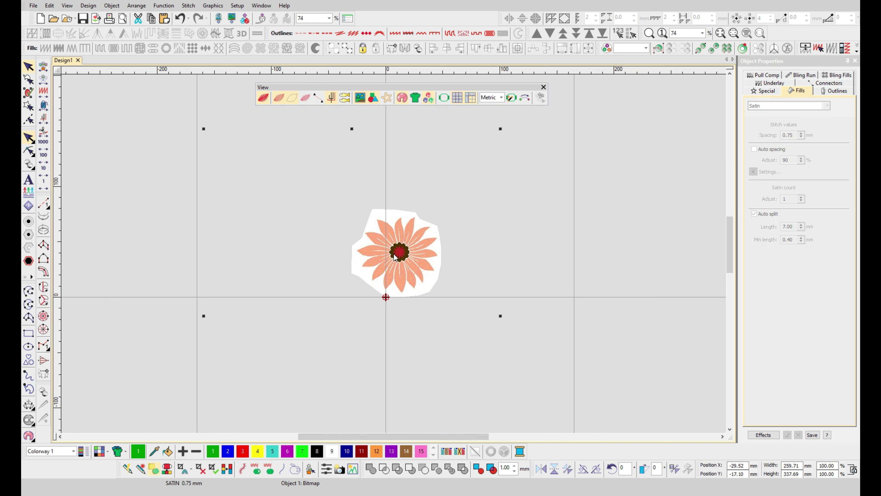
pyautogui.scroll(-3, 396, 257)
pyautogui.click(512, 276)
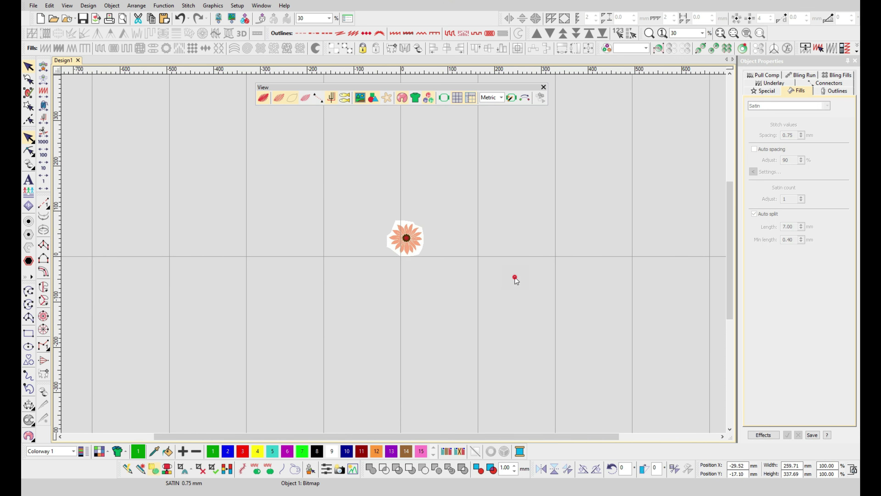
pyautogui.click(403, 243)
pyautogui.scroll(1, 368, 269)
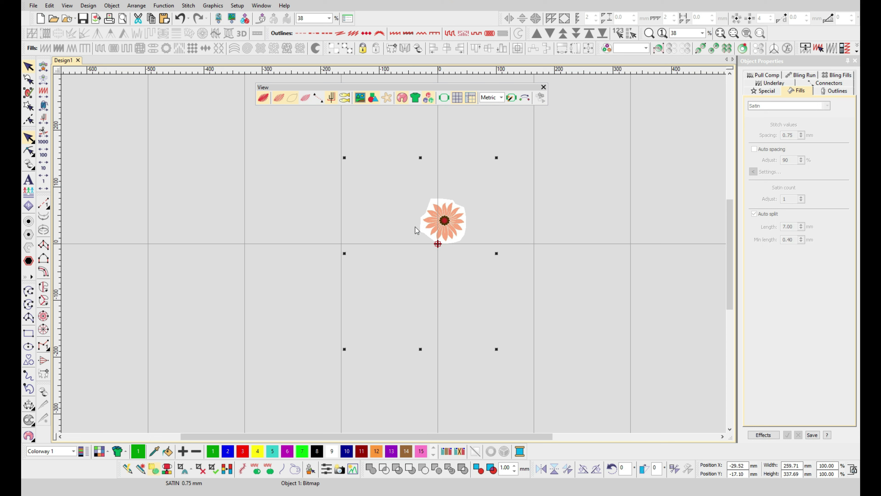
# Step: Reselect the cropped flower bitmap and finalize its crop
pyautogui.click(292, 210)
pyautogui.click(453, 222)
pyautogui.click(220, 6)
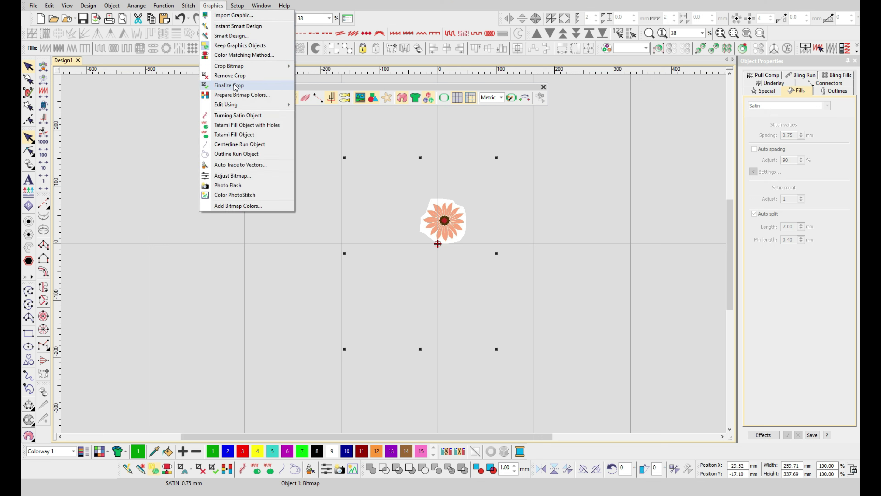
pyautogui.click(265, 86)
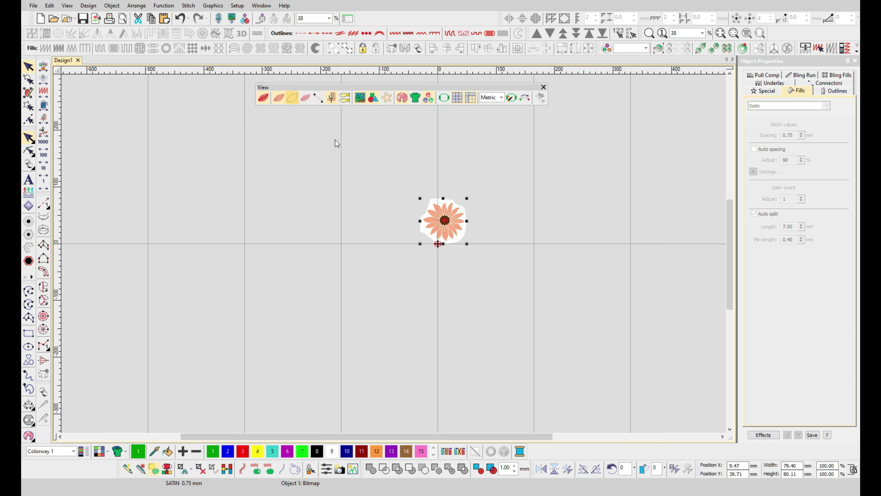
# Step: Remove the crop shape from the finalized flower bitmap
pyautogui.press('z')
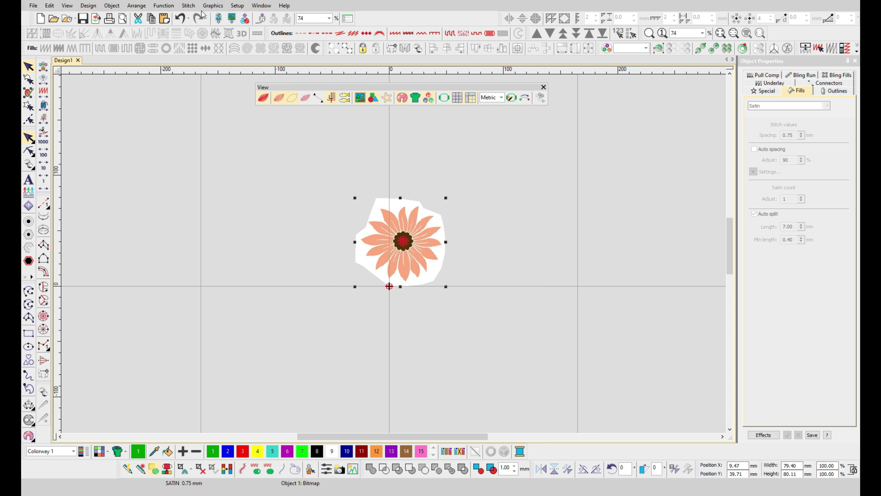
pyautogui.click(213, 6)
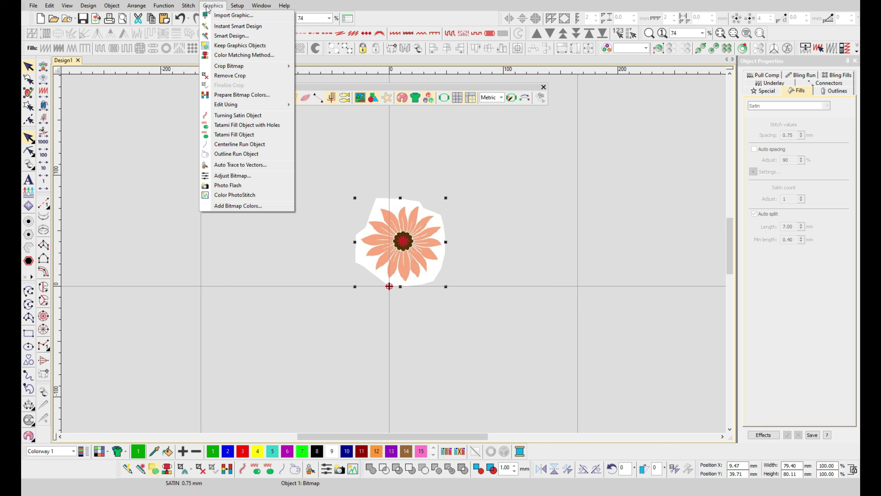
pyautogui.click(230, 76)
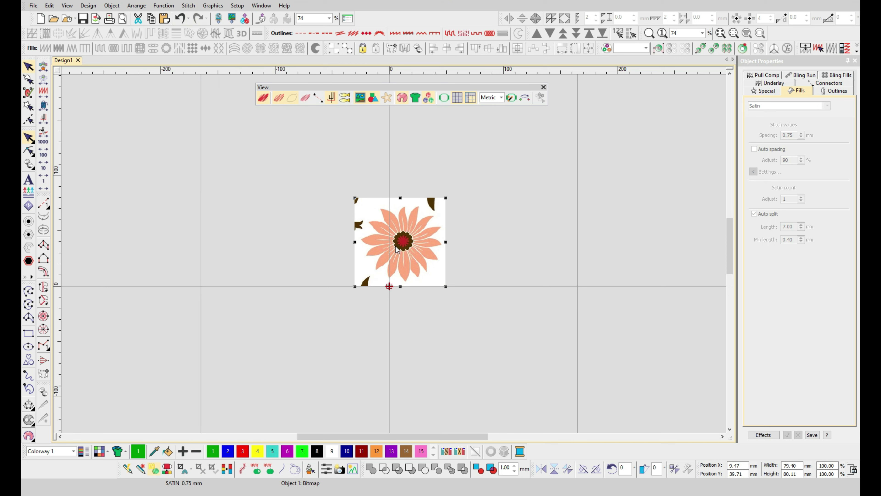
pyautogui.click(214, 6)
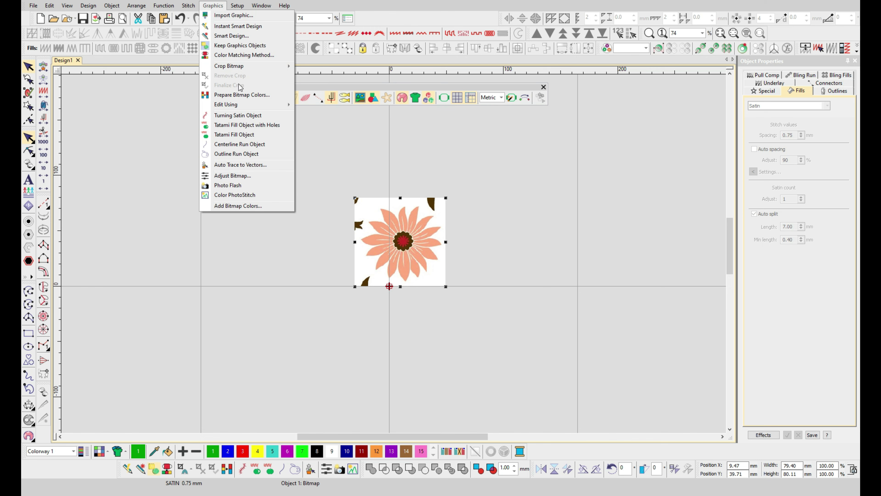
# Step: Undo the crop operations on the flower bitmap back to the full floral pattern
pyautogui.click(474, 179)
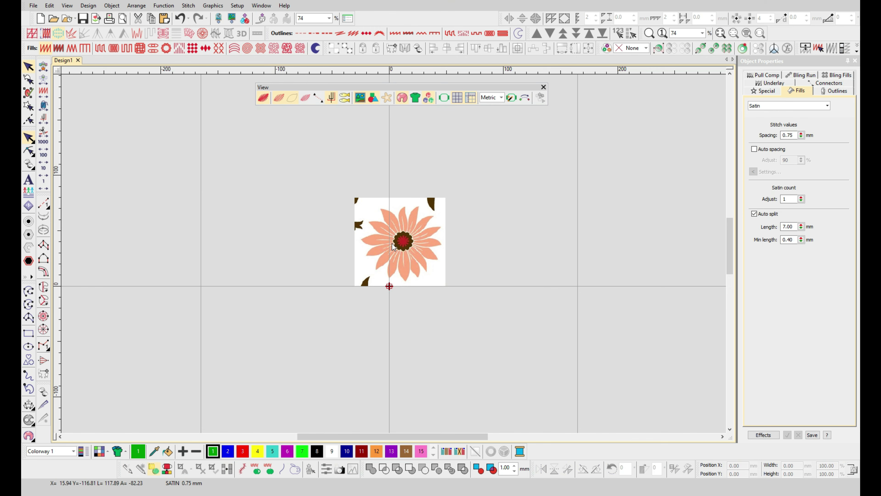
pyautogui.hotkey('ctrl', 'z')
pyautogui.hotkey('ctrl', 'z')
pyautogui.hotkey('ctrl', 'z')
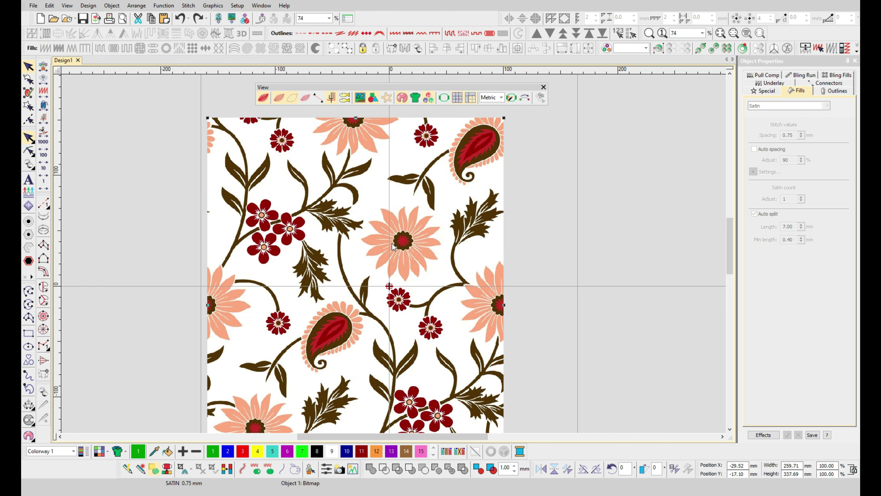
# Step: Crop the floral bitmap with the Rectangle option, framing the large peach flower above the origin in an area about 107 x 82 mm
pyautogui.scroll(-4, 392, 249)
pyautogui.scroll(1, 390, 258)
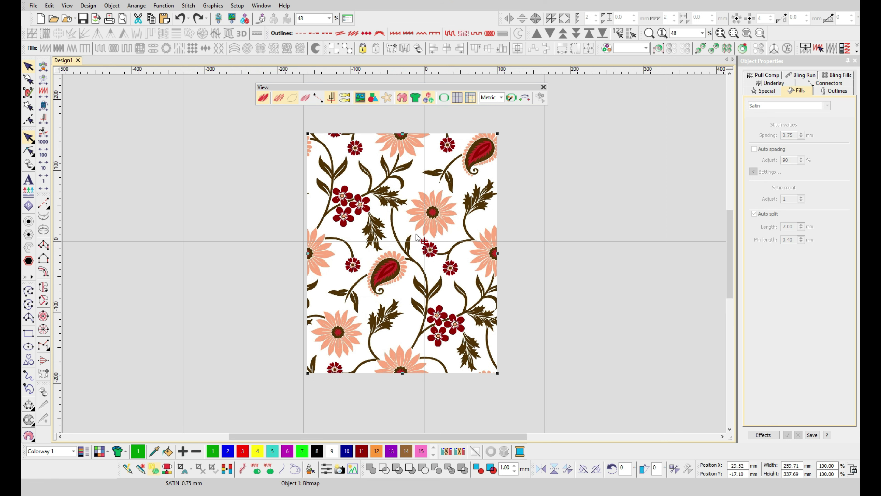
pyautogui.scroll(1, 394, 254)
pyautogui.scroll(-2, 394, 253)
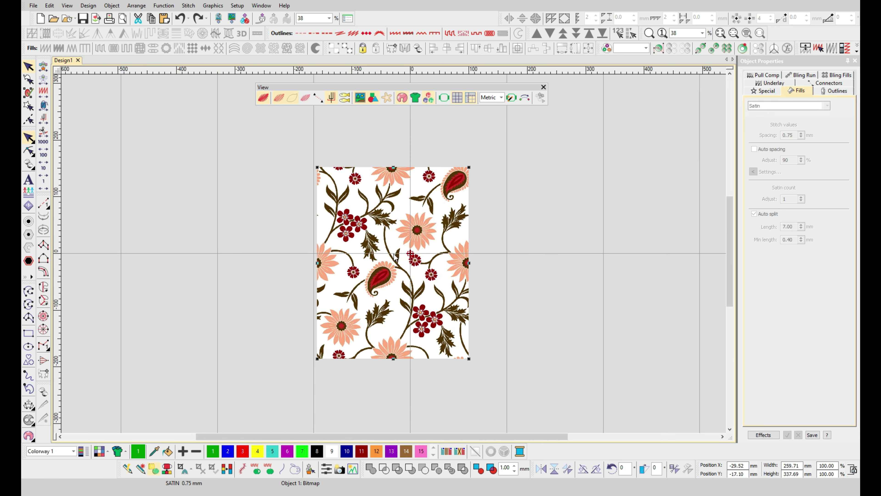
pyautogui.scroll(1, 394, 253)
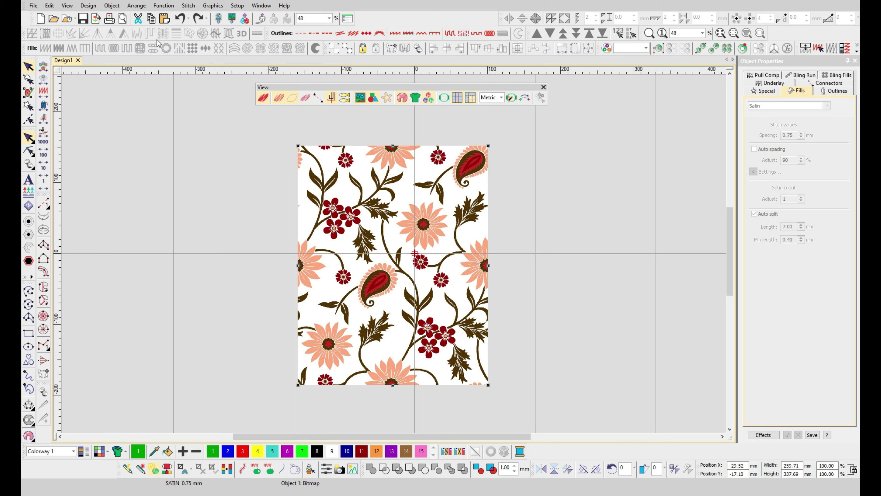
pyautogui.click(213, 5)
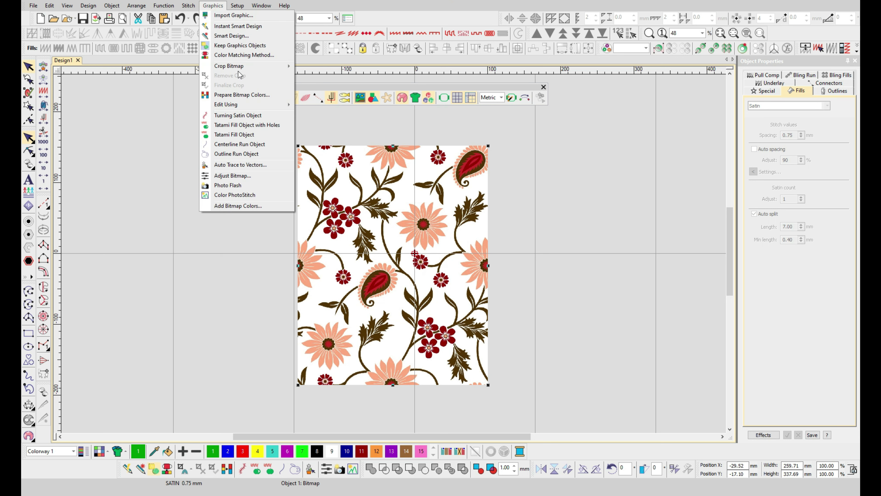
pyautogui.moveTo(239, 67)
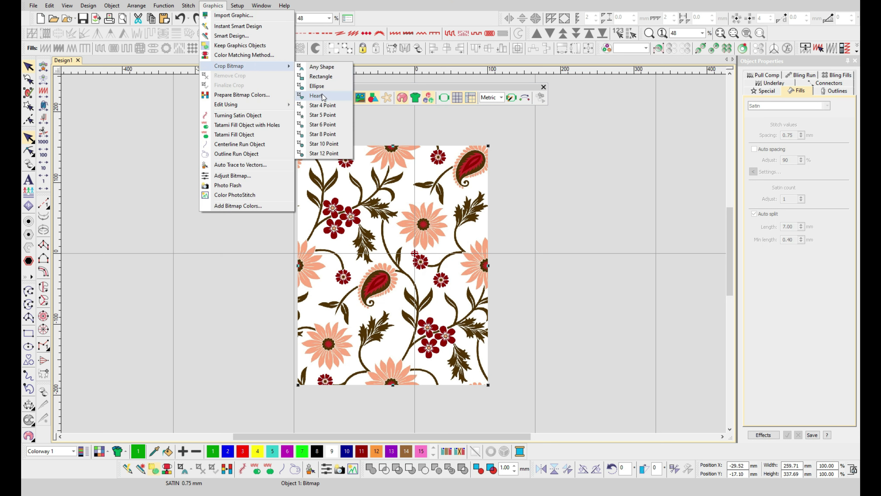
pyautogui.click(328, 79)
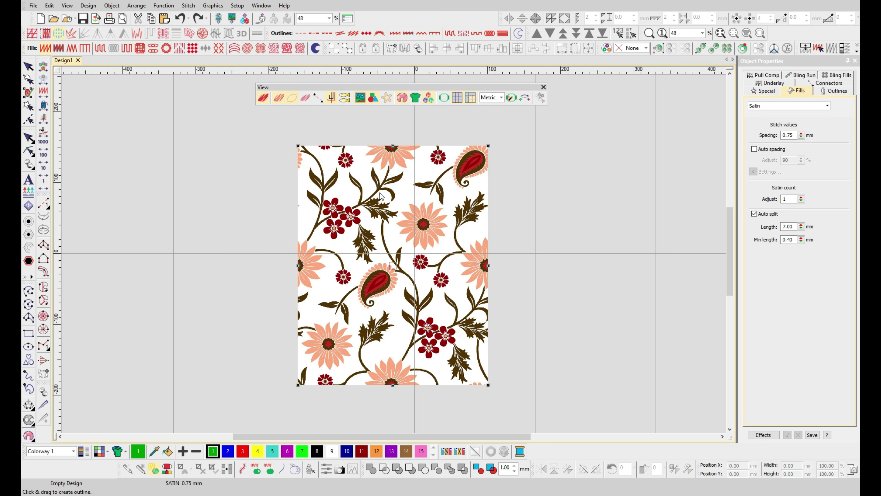
pyautogui.scroll(3, 382, 198)
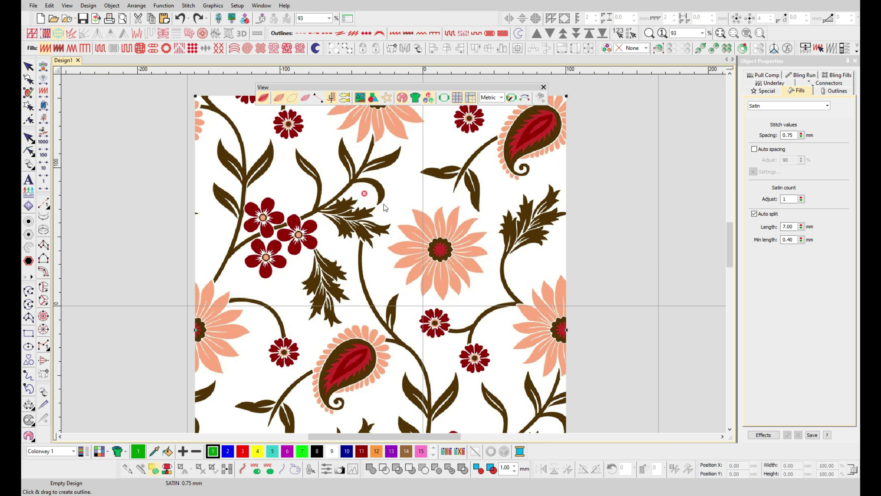
pyautogui.moveTo(364, 193); pyautogui.dragTo(517, 306)
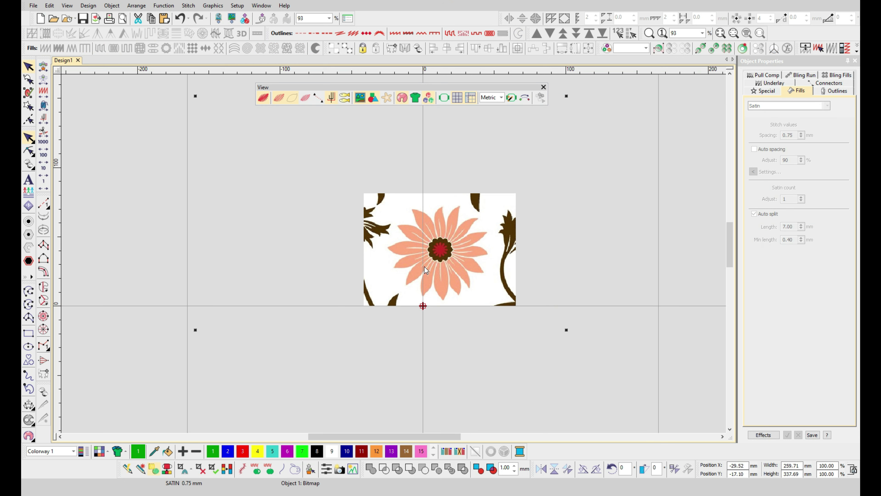
# Step: Finalize the rectangular crop, check its selection extent, and undo back to the full floral bitmap
pyautogui.scroll(-4, 424, 267)
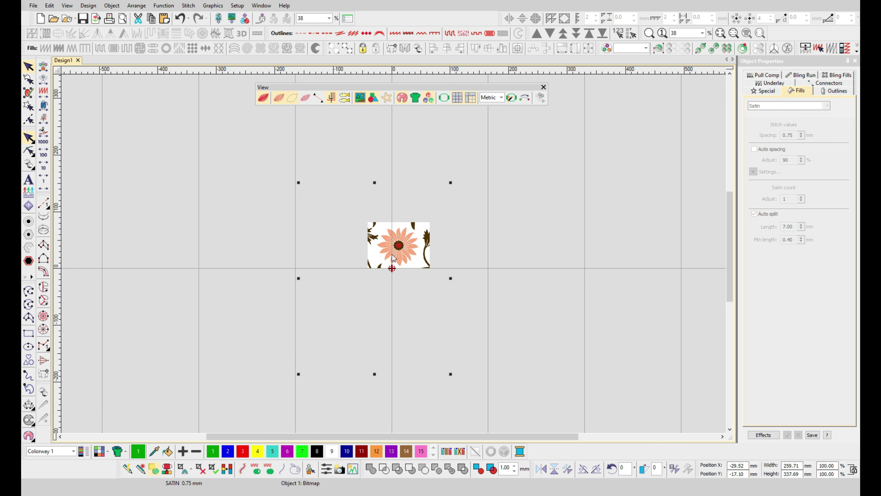
pyautogui.scroll(2, 399, 240)
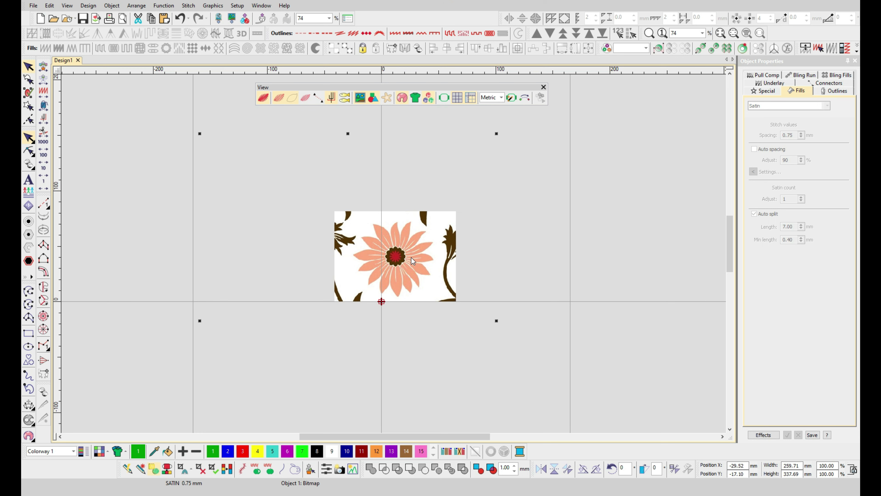
pyautogui.click(209, 6)
pyautogui.click(218, 86)
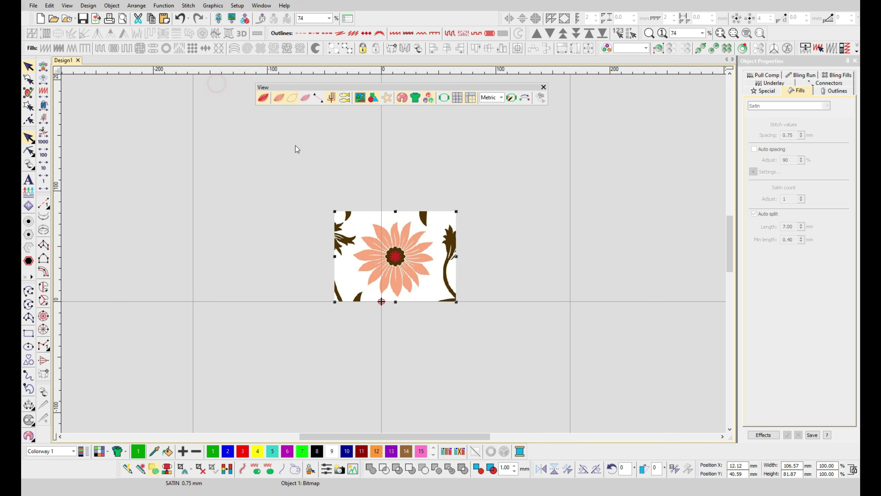
pyautogui.scroll(-4, 330, 292)
pyautogui.scroll(4, 331, 293)
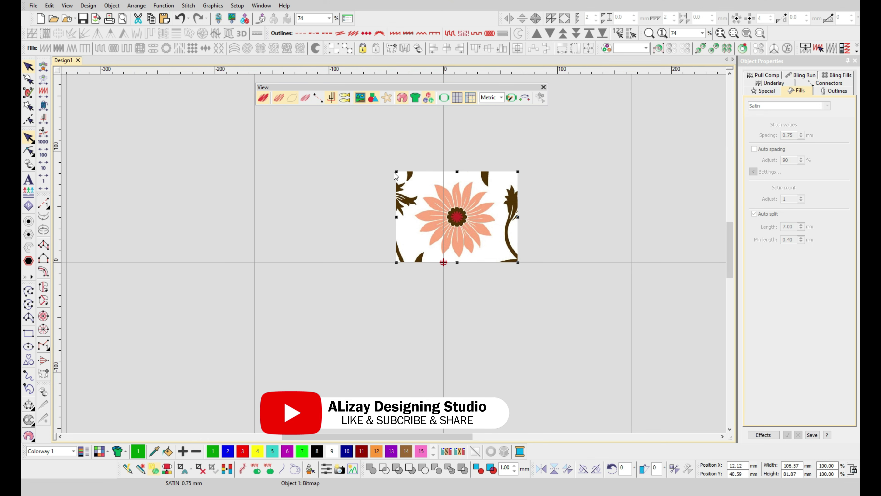
pyautogui.hotkey('ctrl', 'z')
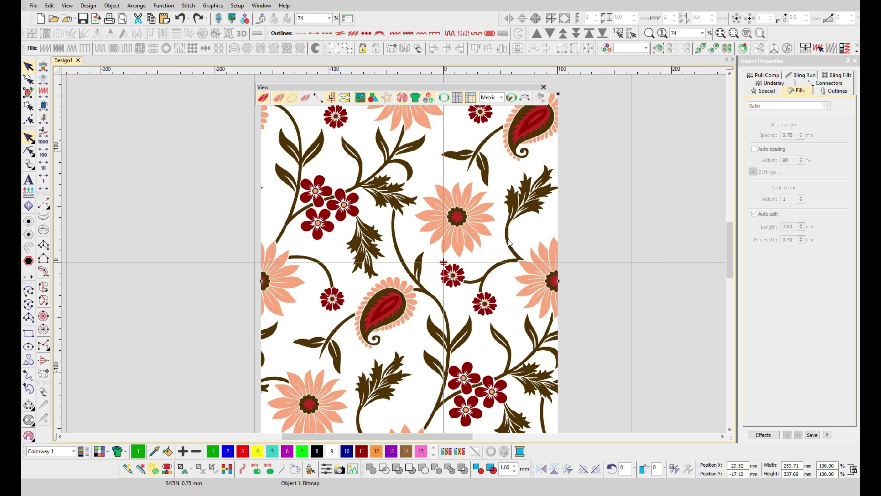
# Step: Crop the floral bitmap with the Ellipse option, enclosing the large peach flower above the origin in an oval about 74 x 81 mm
pyautogui.click(213, 5)
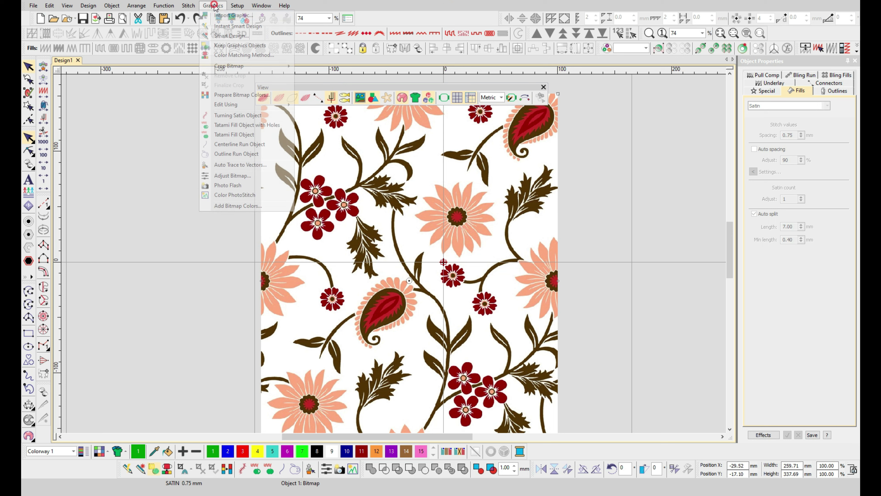
pyautogui.moveTo(254, 66)
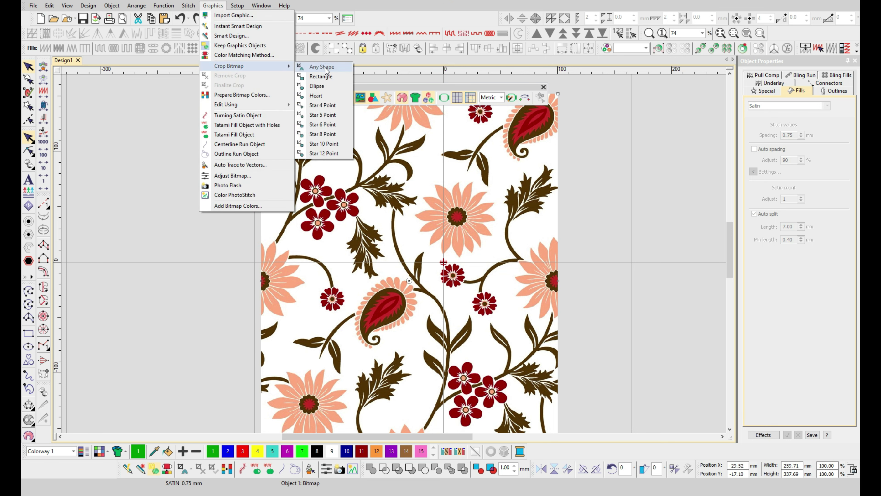
pyautogui.click(329, 87)
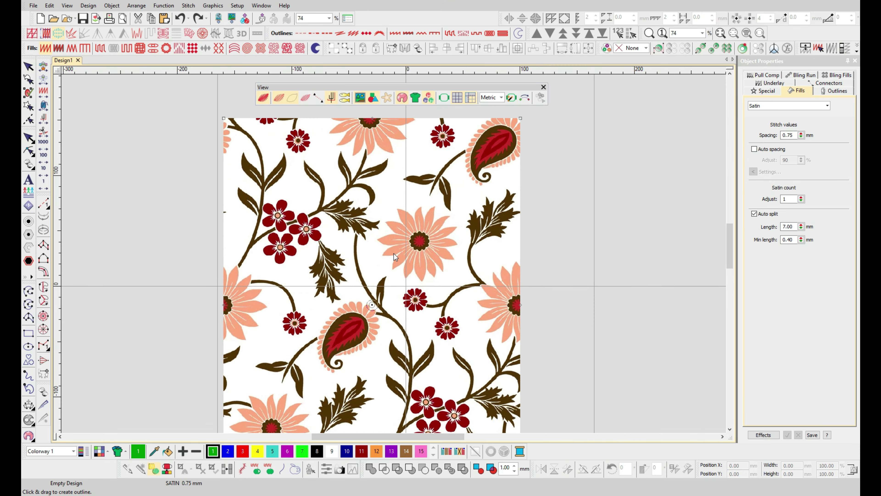
pyautogui.scroll(1, 394, 253)
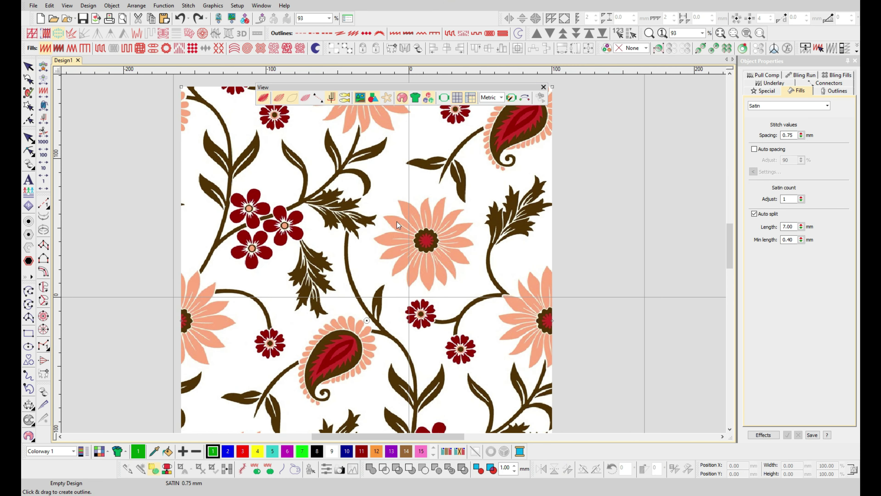
pyautogui.moveTo(494, 284)
pyautogui.mouseDown()
pyautogui.moveTo(470, 301)
pyautogui.moveTo(419, 279)
pyautogui.moveTo(482, 293)
pyautogui.moveTo(498, 265)
pyautogui.moveTo(487, 248)
pyautogui.moveTo(448, 244)
pyautogui.moveTo(481, 272)
pyautogui.moveTo(434, 283)
pyautogui.moveTo(483, 296)
pyautogui.mouseUp()
pyautogui.moveTo(495, 228); pyautogui.dragTo(480, 297)
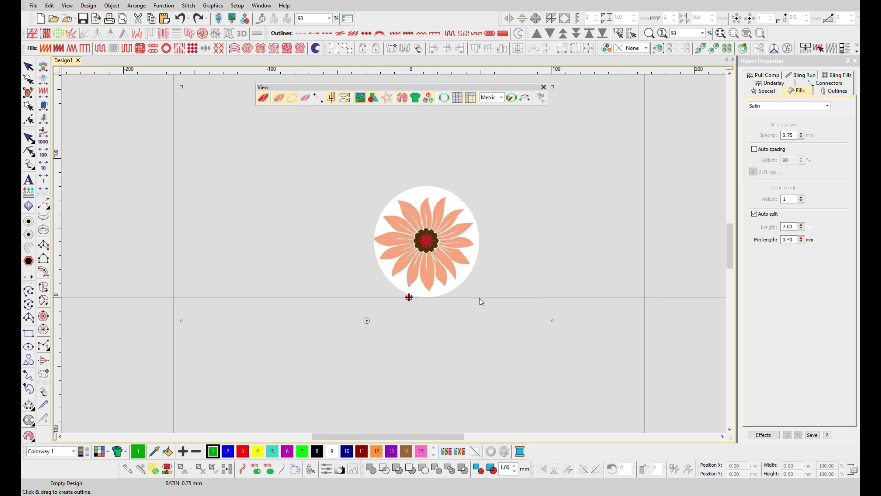
# Step: Finalize the elliptical crop of the flower bitmap and check the extent of its selection handles
pyautogui.scroll(-2, 394, 253)
pyautogui.scroll(4, 395, 252)
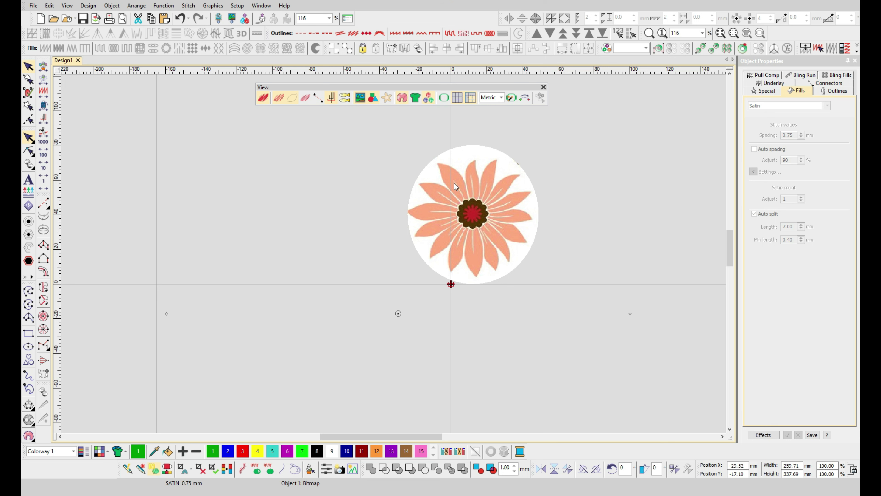
pyautogui.scroll(-3, 479, 148)
pyautogui.scroll(1, 323, 164)
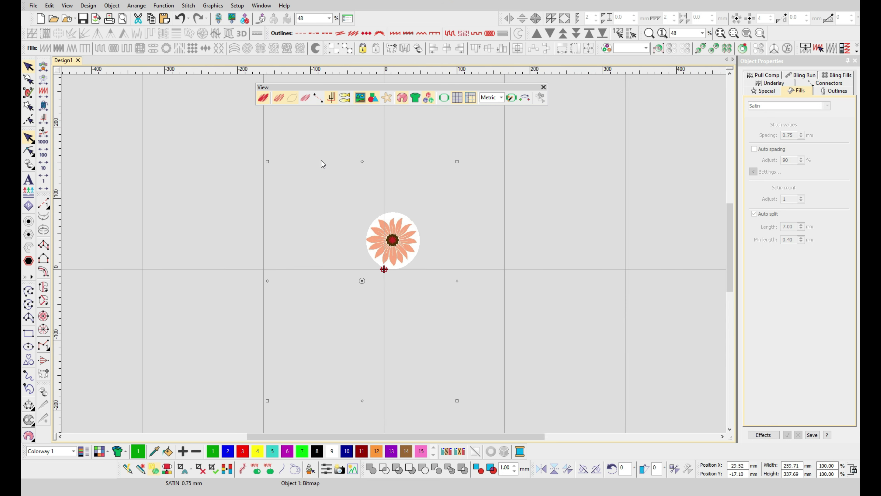
pyautogui.click(213, 5)
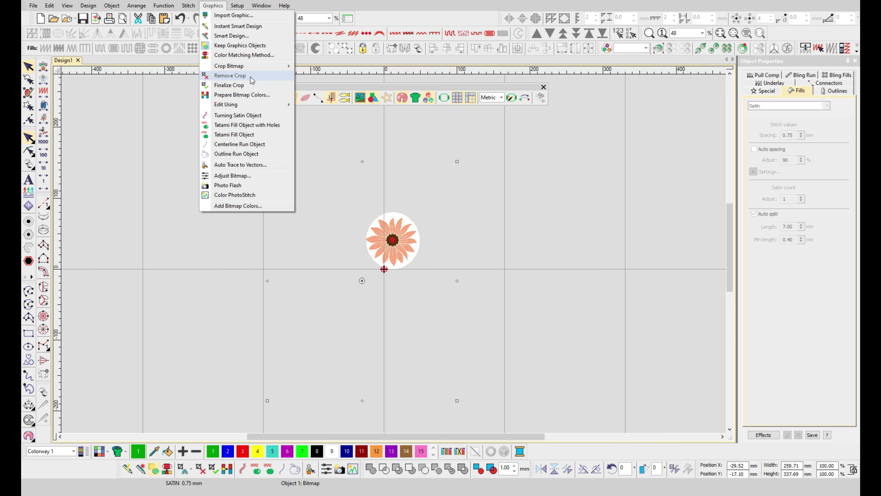
pyautogui.click(245, 86)
pyautogui.scroll(2, 416, 251)
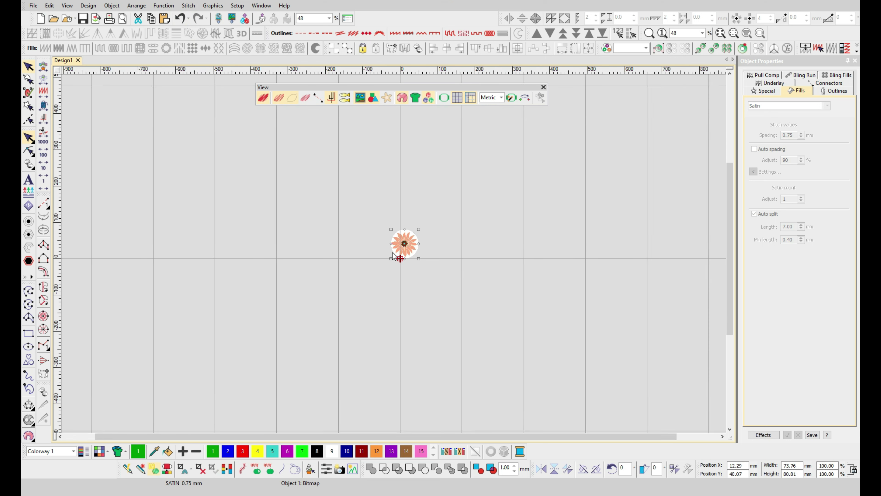
pyautogui.scroll(4, 430, 251)
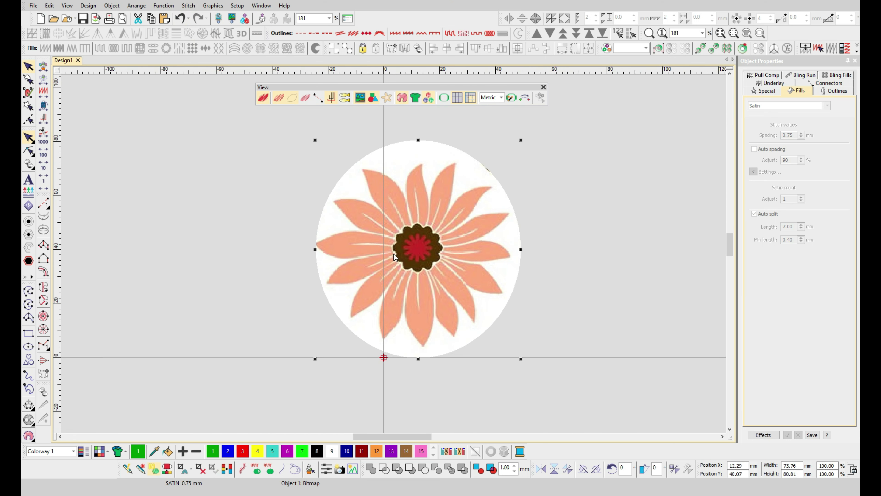